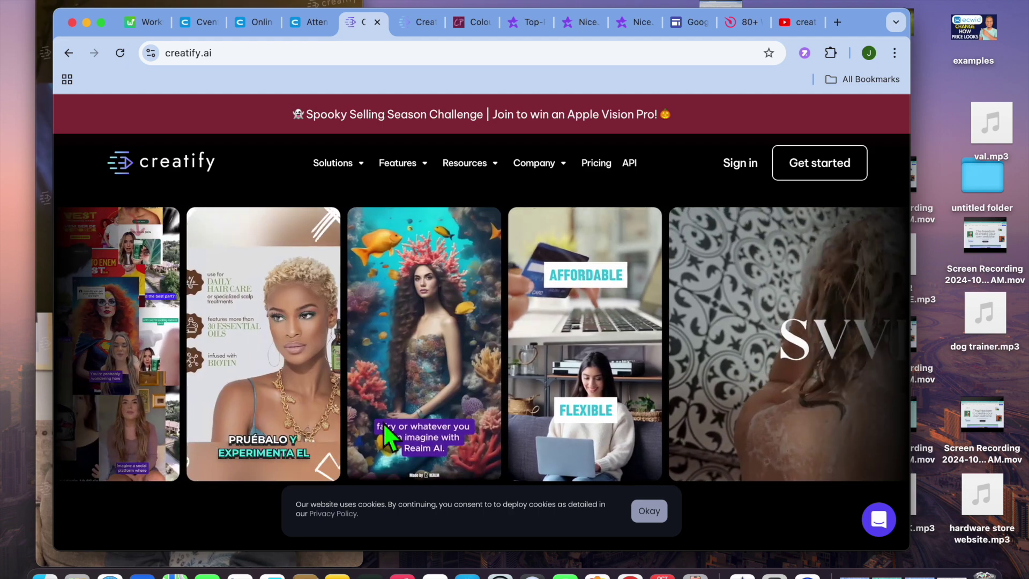
Play the first few seconds of the sample Creatify video ad and pause it
left_click(51, 351)
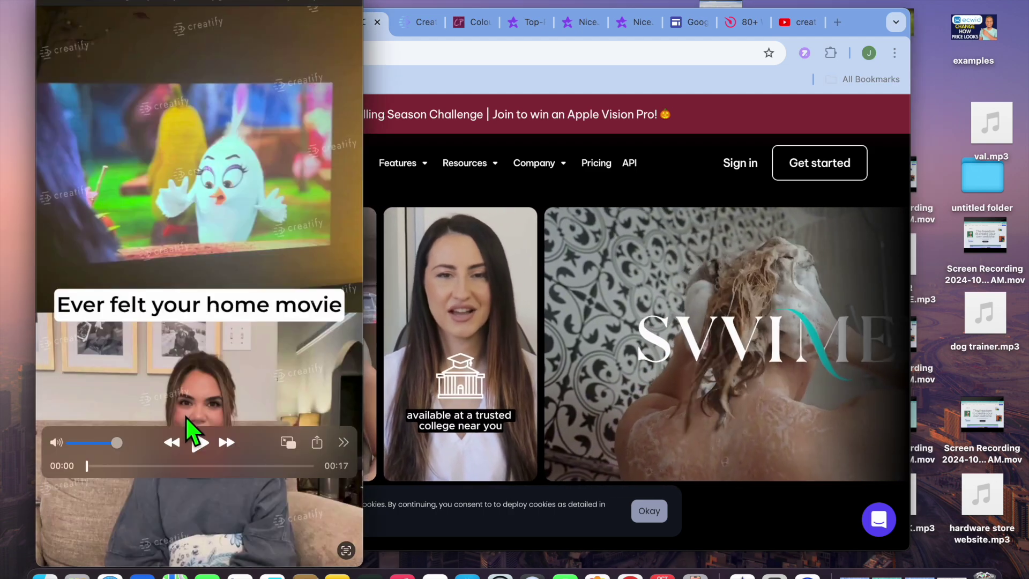
left_click(201, 444)
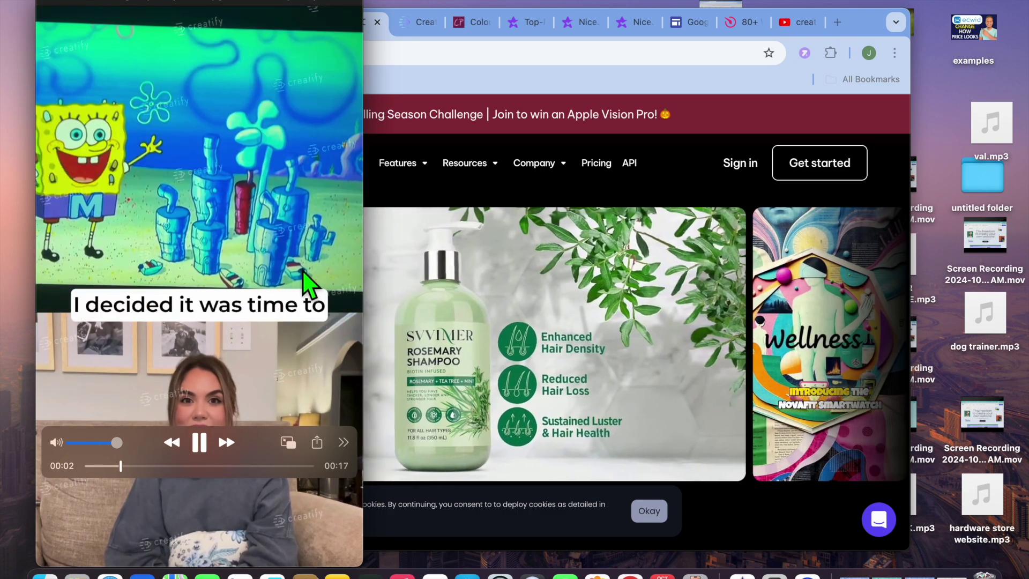
left_click(199, 444)
Switch back to the browser showing the Creatify website and expand it to full screen
left_click(479, 221)
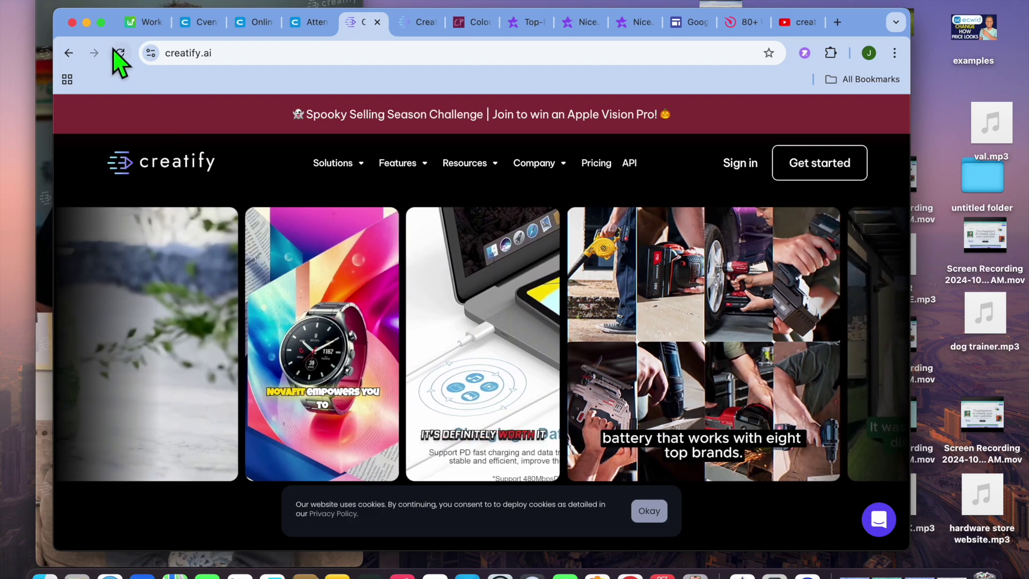
left_click(101, 21)
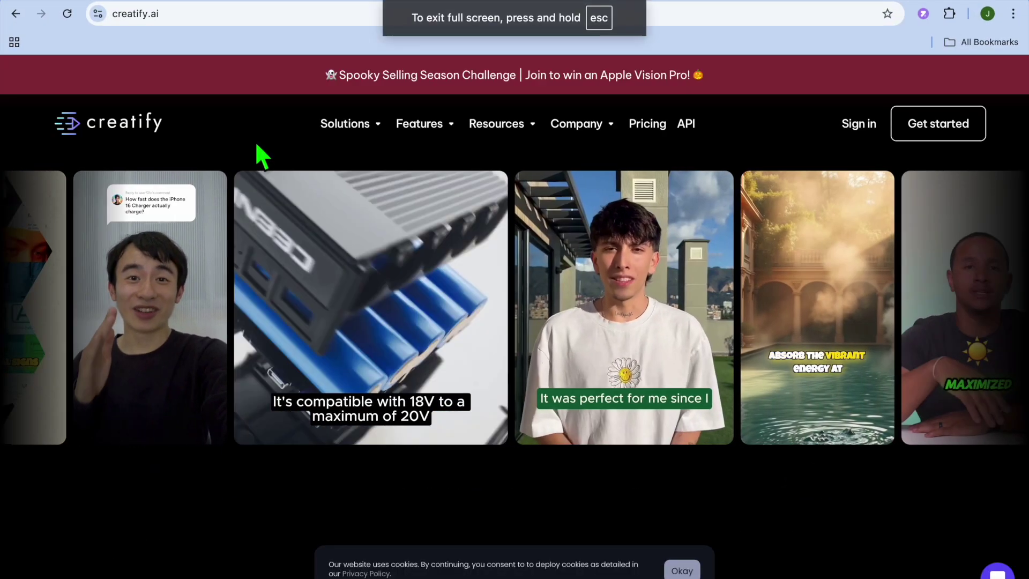
scroll(263, 156, "up", 7)
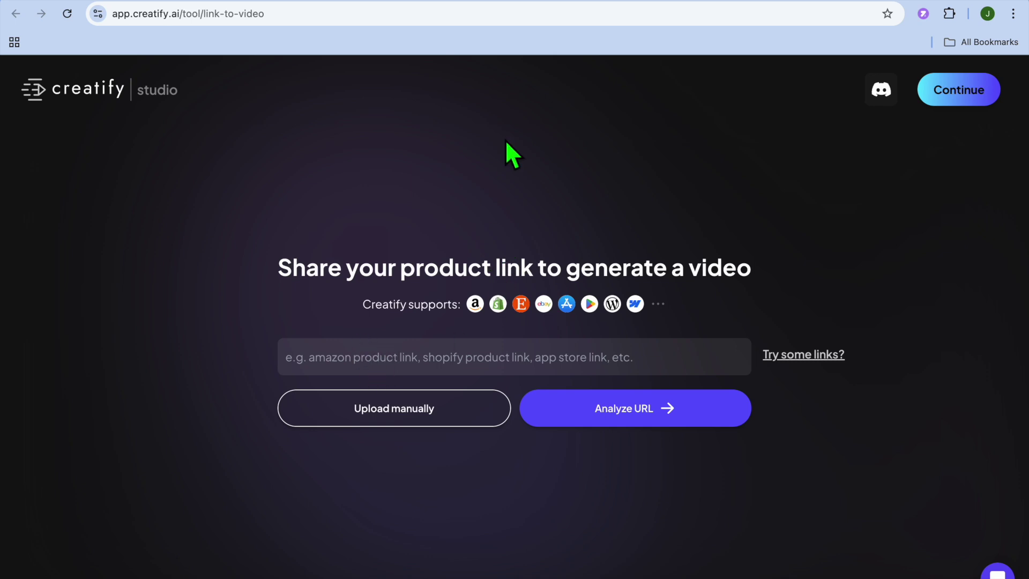
Switch to the ColourPop store, accept all cookies and open the "bratz x colourpop full collection" product page
left_click(494, 10)
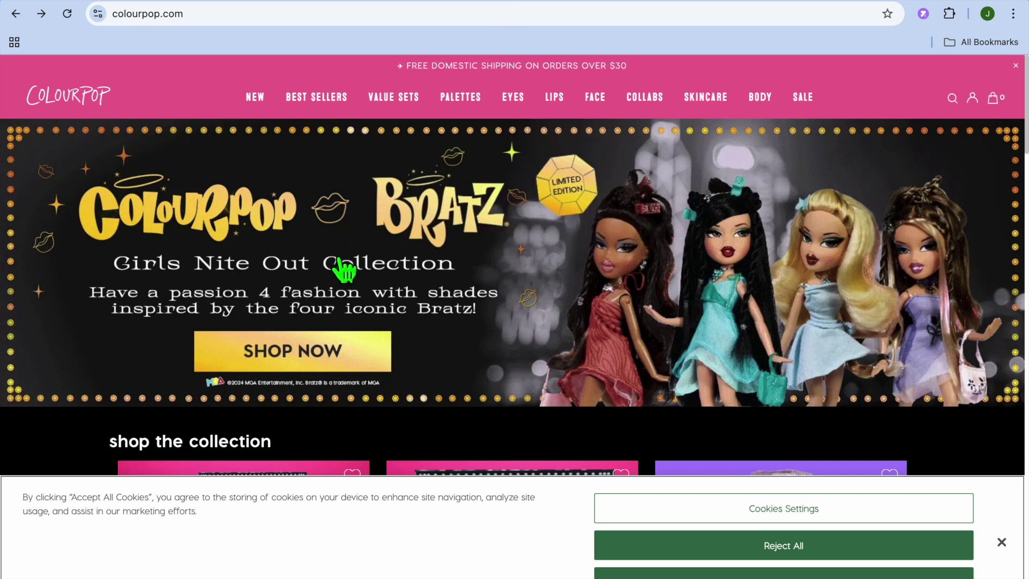
scroll(343, 271, "down", 2)
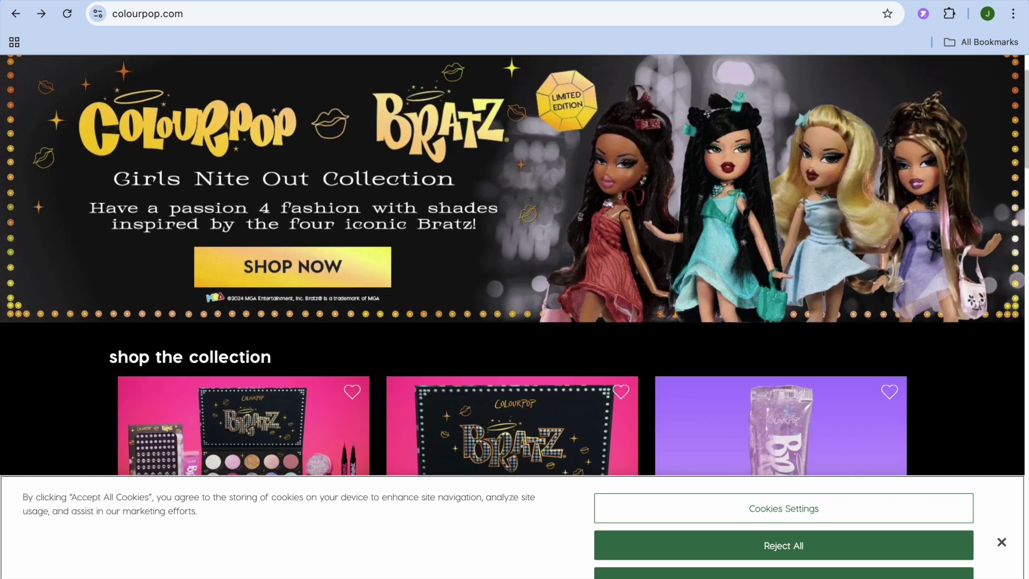
left_click(749, 576)
scroll(697, 429, "down", 6)
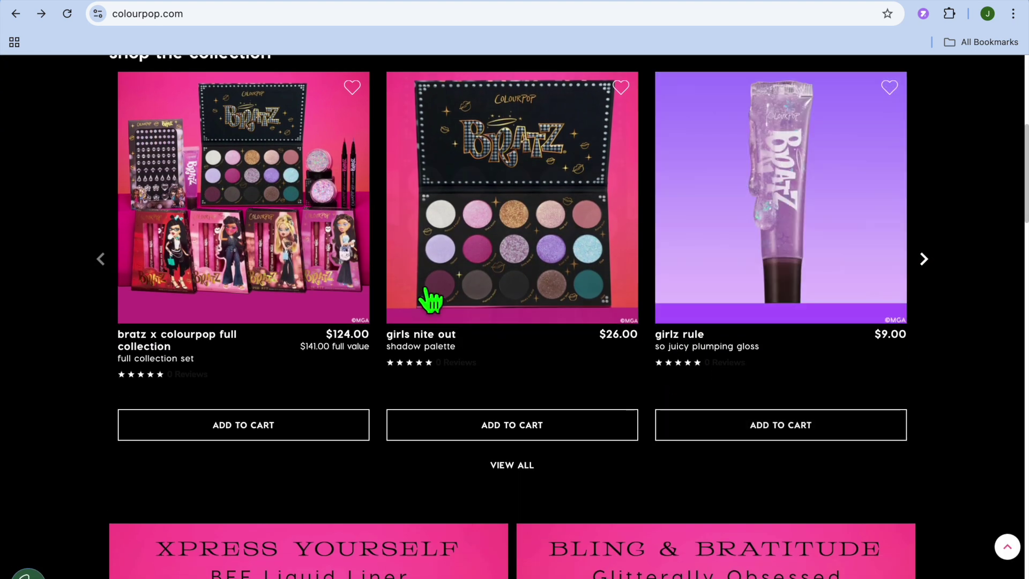
left_click(297, 259)
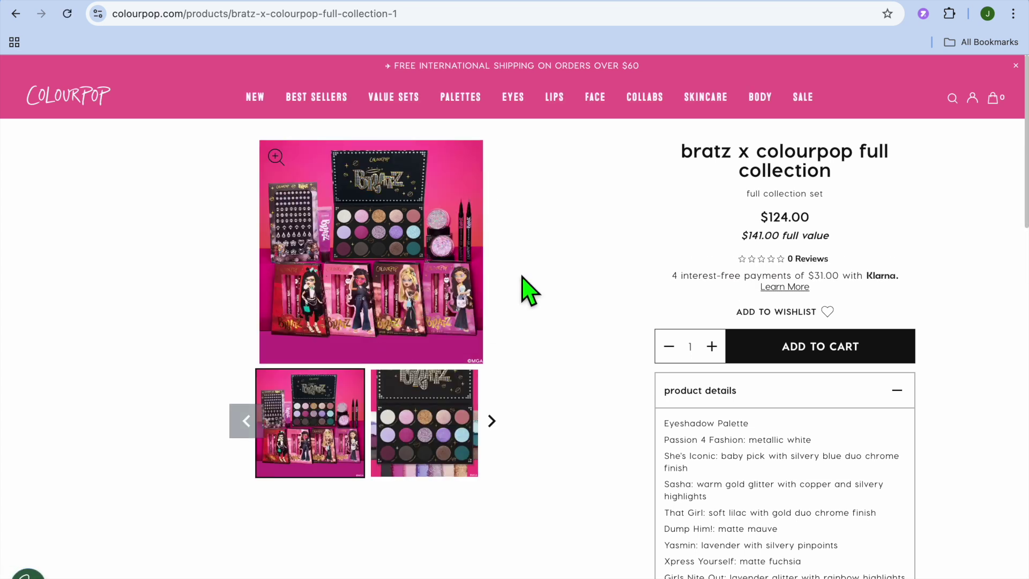
Copy the Bratz x ColourPop product page URL and paste it as the product link on Creatify's link-to-video page
left_click(449, 16)
right_click(448, 17)
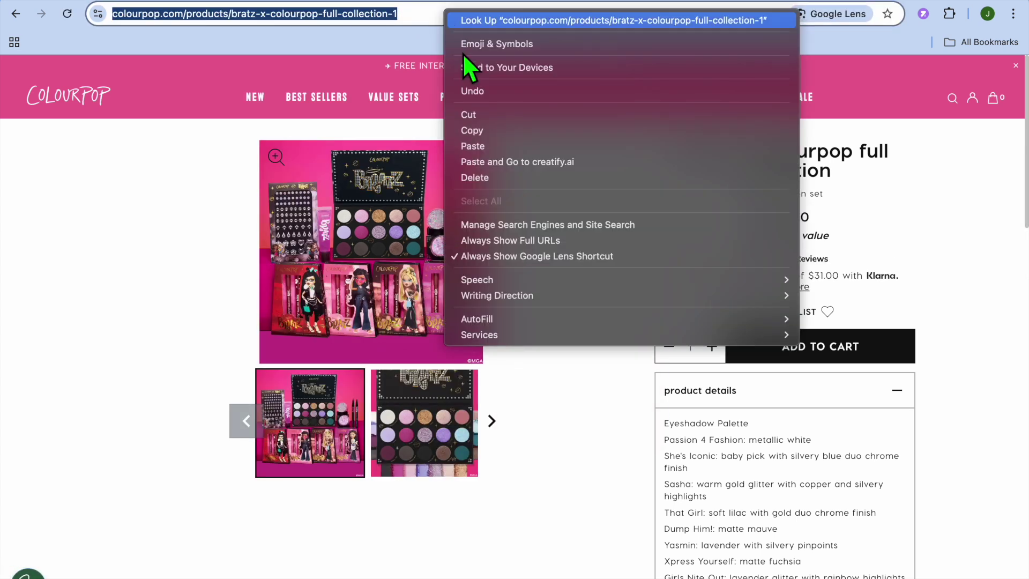
left_click(489, 135)
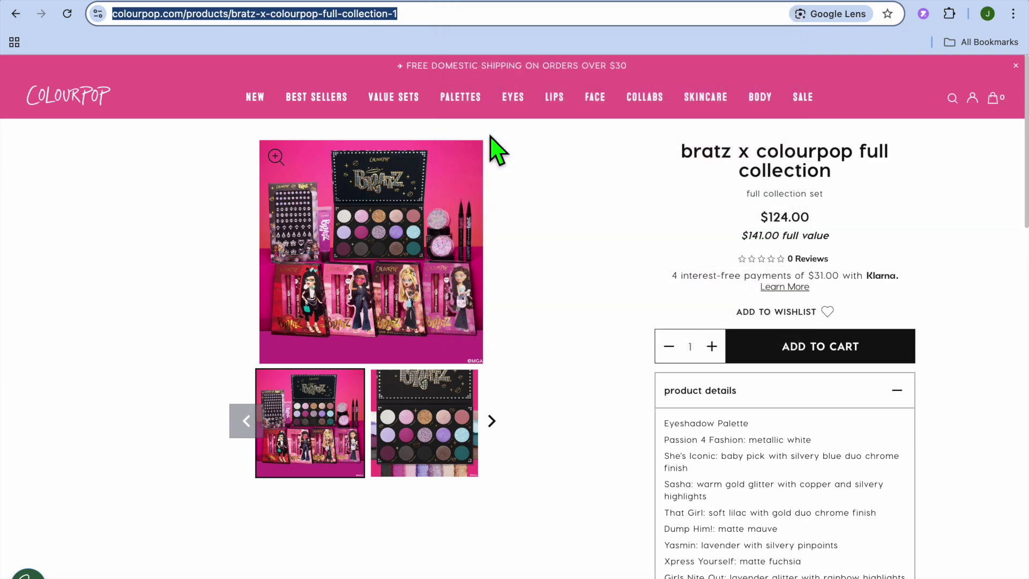
left_click(436, 12)
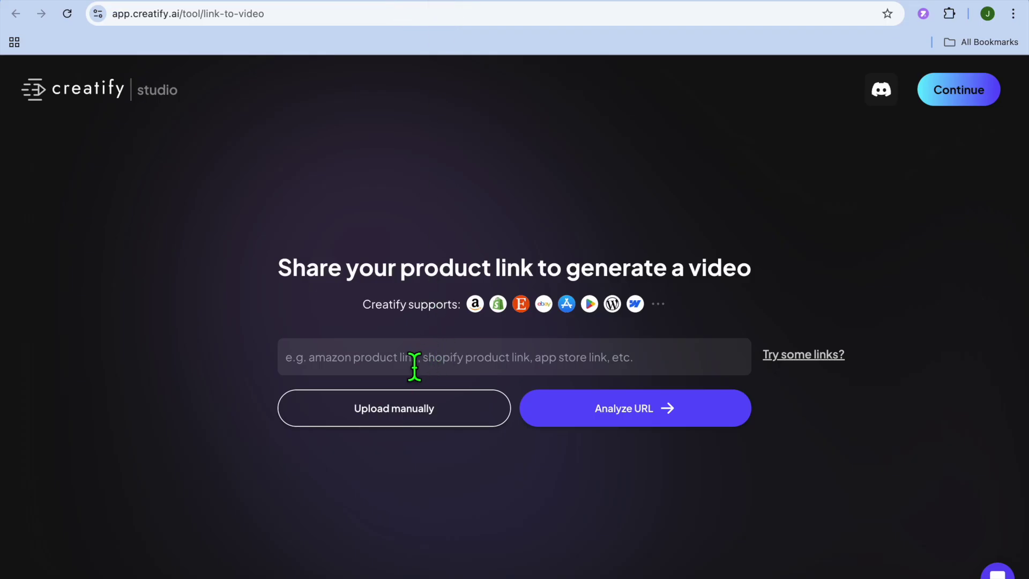
right_click(397, 362)
left_click(439, 462)
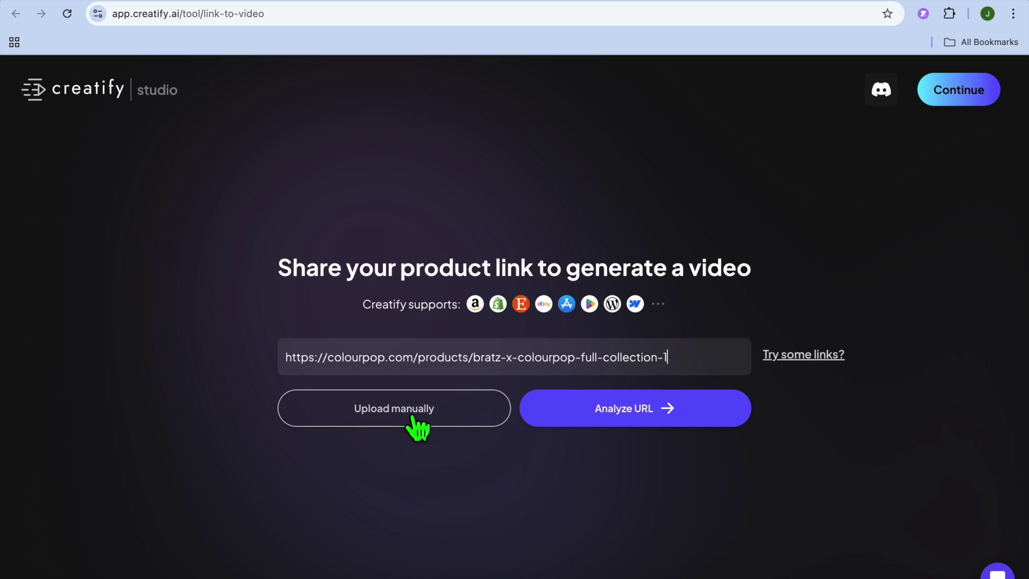
Sign in to Creatify with the existing Google account and analyze the pasted product URL
left_click(643, 414)
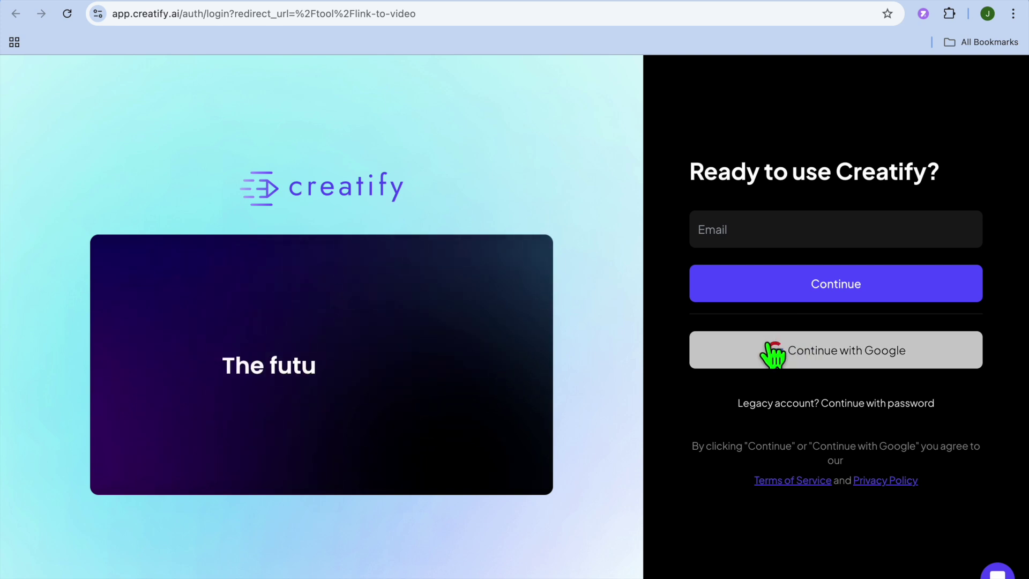
left_click(812, 356)
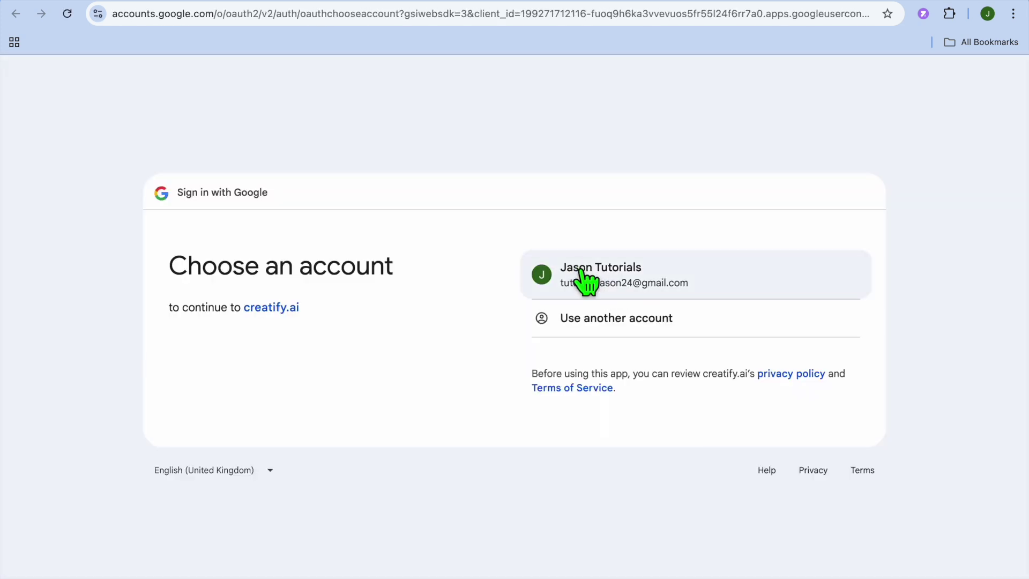
left_click(582, 272)
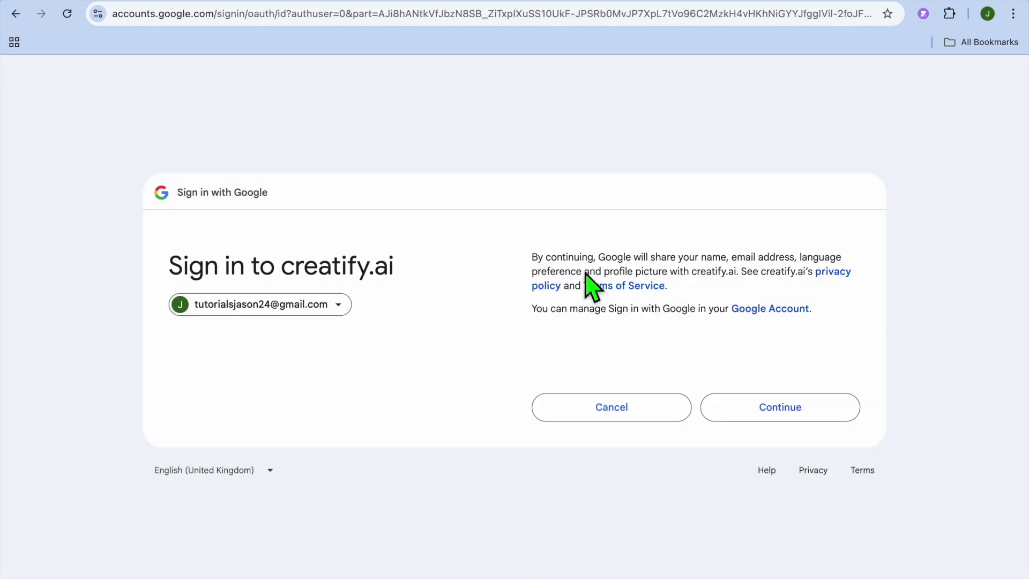
left_click(791, 414)
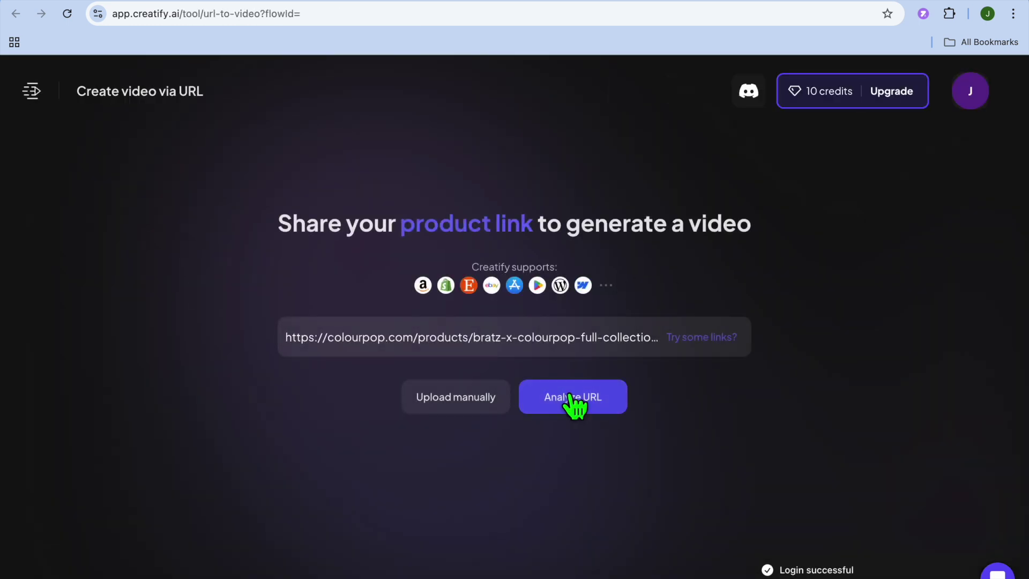
left_click(567, 398)
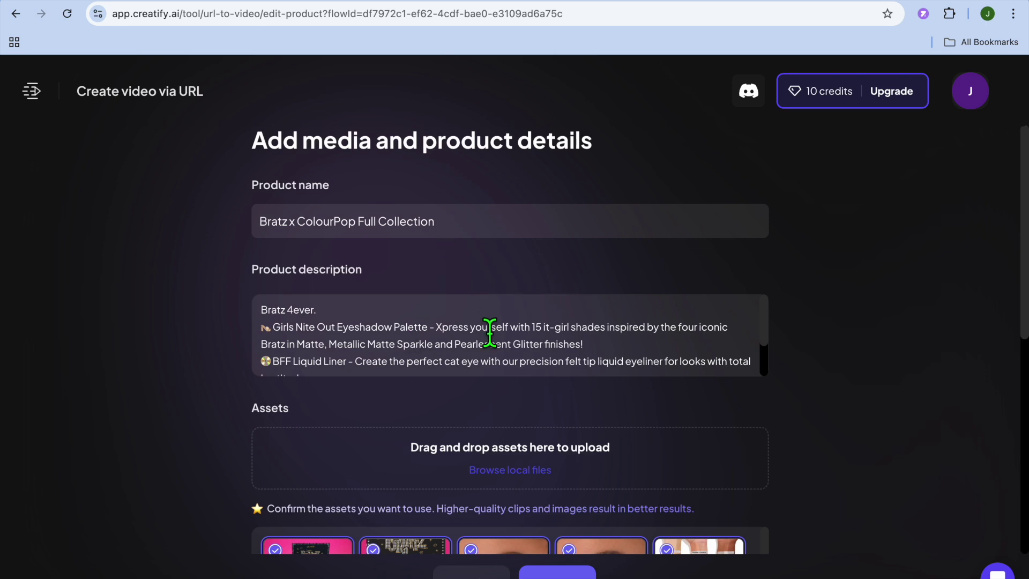
Review the imported product description and assets, and compare them with the images on the ColourPop product page
scroll(821, 407, "down", 2)
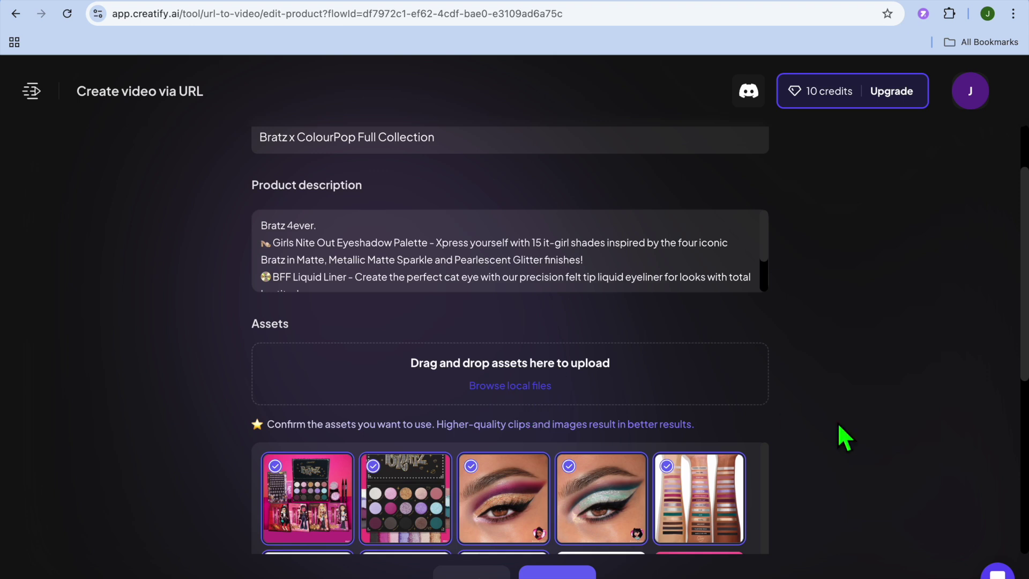
scroll(838, 431, "down", 5)
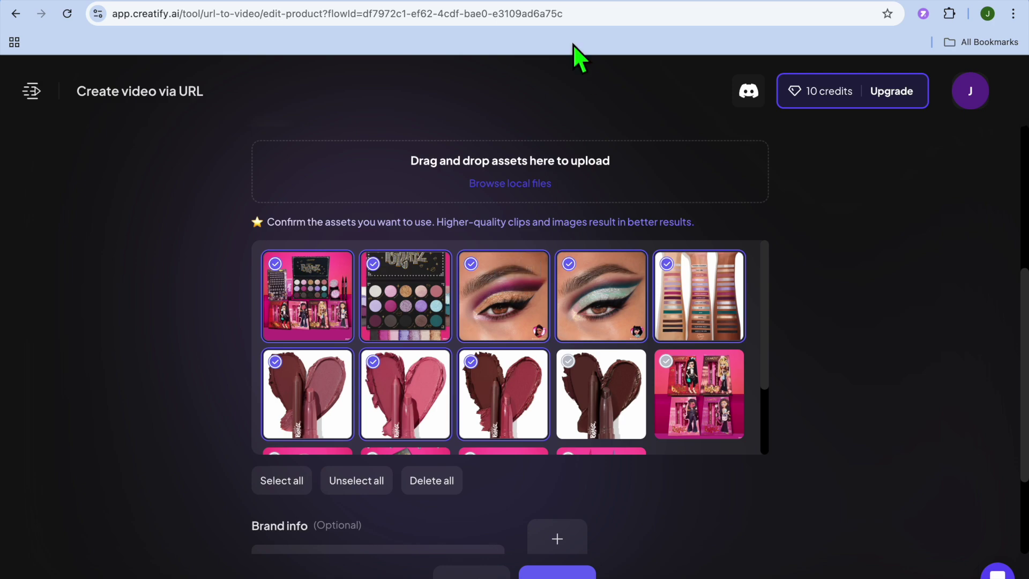
left_click(494, 2)
scroll(539, 260, "down", 10)
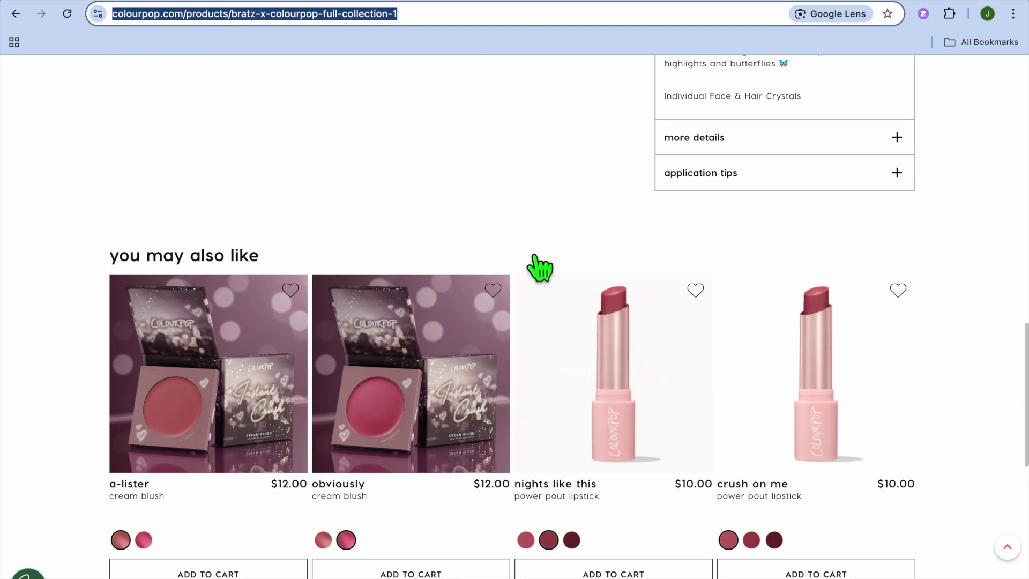
left_click(539, 268)
scroll(538, 268, "up", 10)
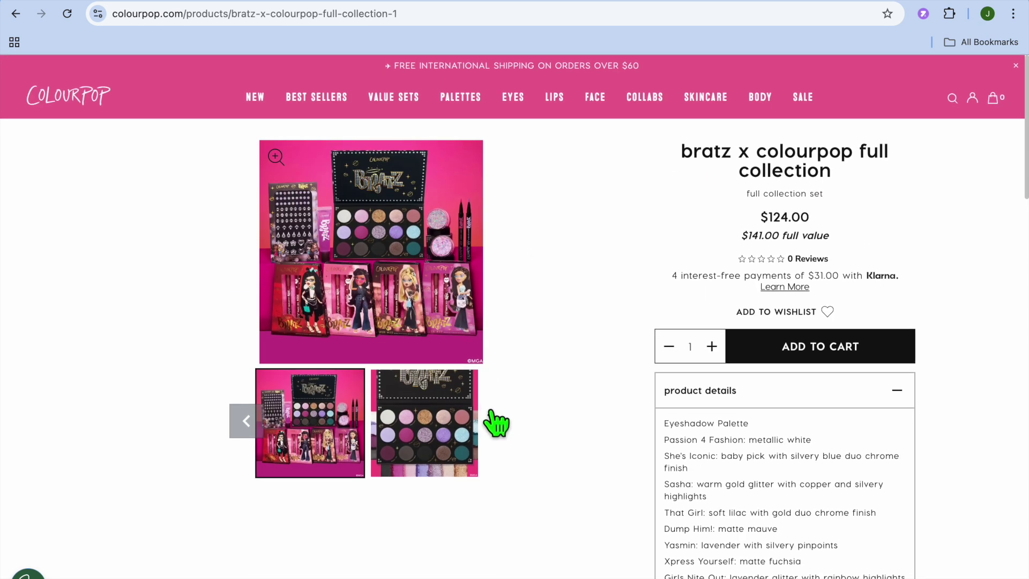
left_click(495, 422)
left_click(443, 3)
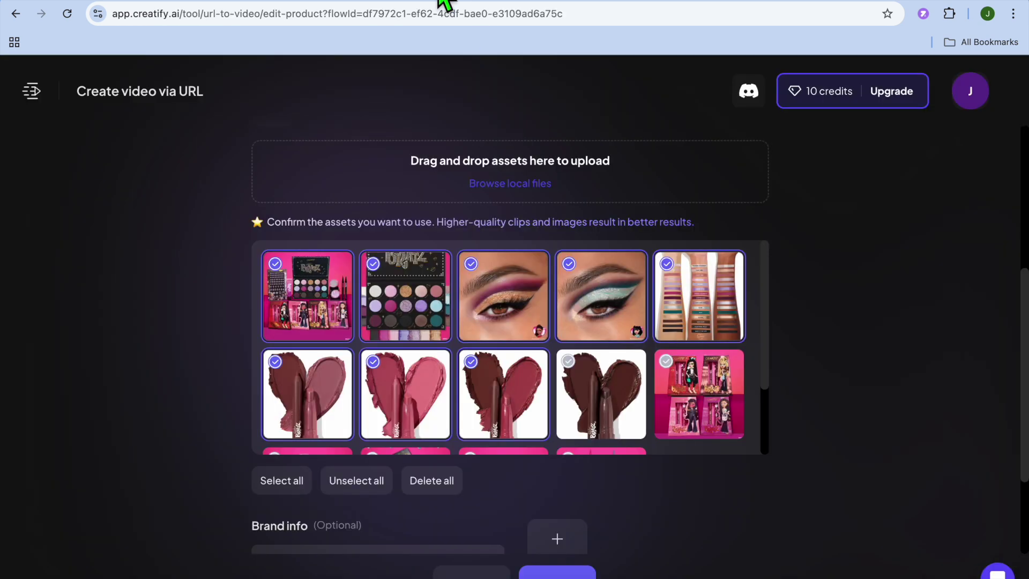
Adjust the assets used in the video by including the fourth lipstick swatch image and excluding the third one
scroll(849, 300, "down", 1)
scroll(747, 333, "down", 3)
scroll(746, 330, "down", 2)
scroll(743, 329, "up", 3)
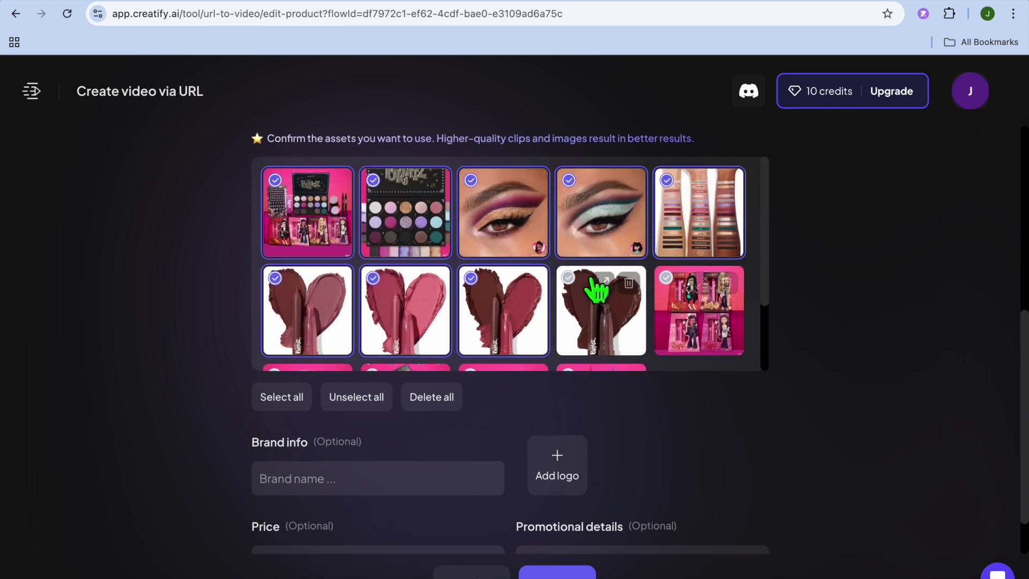
left_click(569, 278)
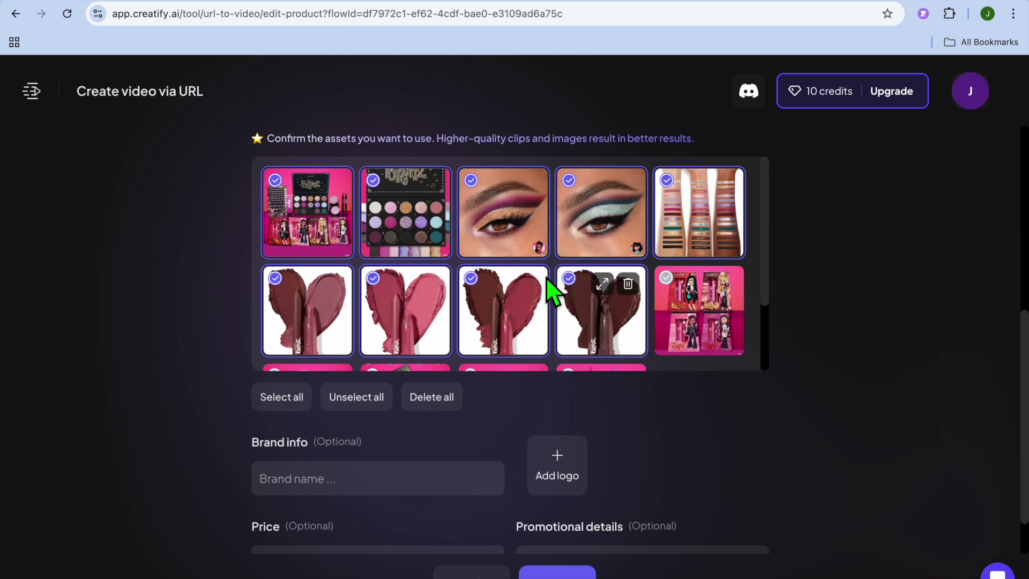
left_click(471, 282)
scroll(516, 342, "down", 2)
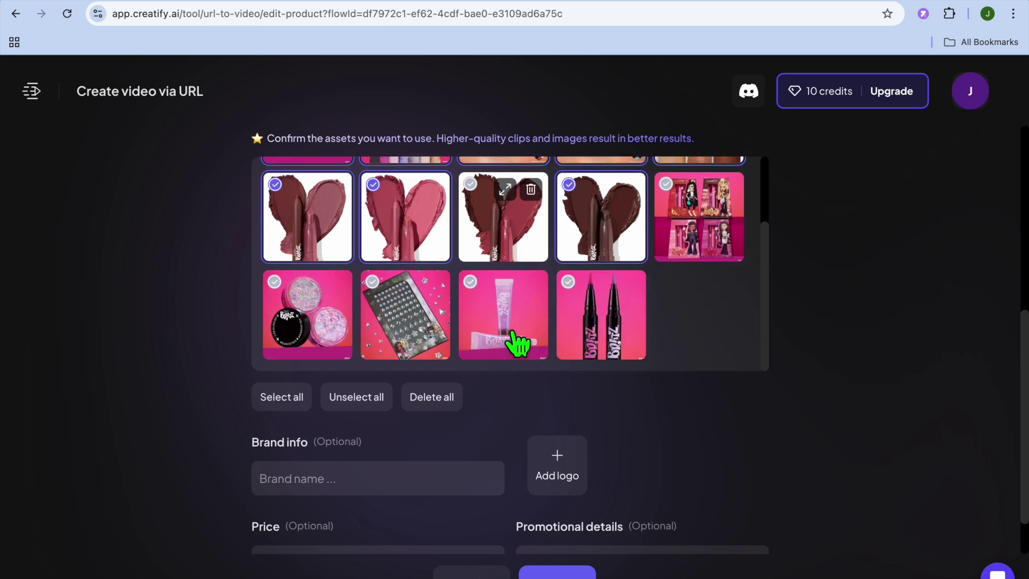
Enter "test makeup" as the brand name and 20 as the price, and continue to the video settings
scroll(682, 423, "down", 2)
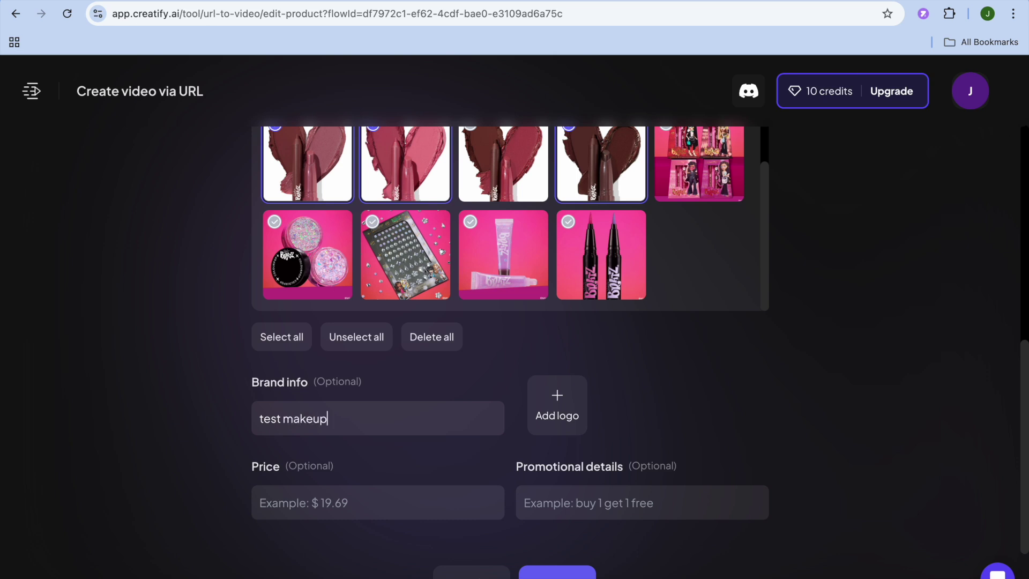
left_click(387, 505)
type("20")
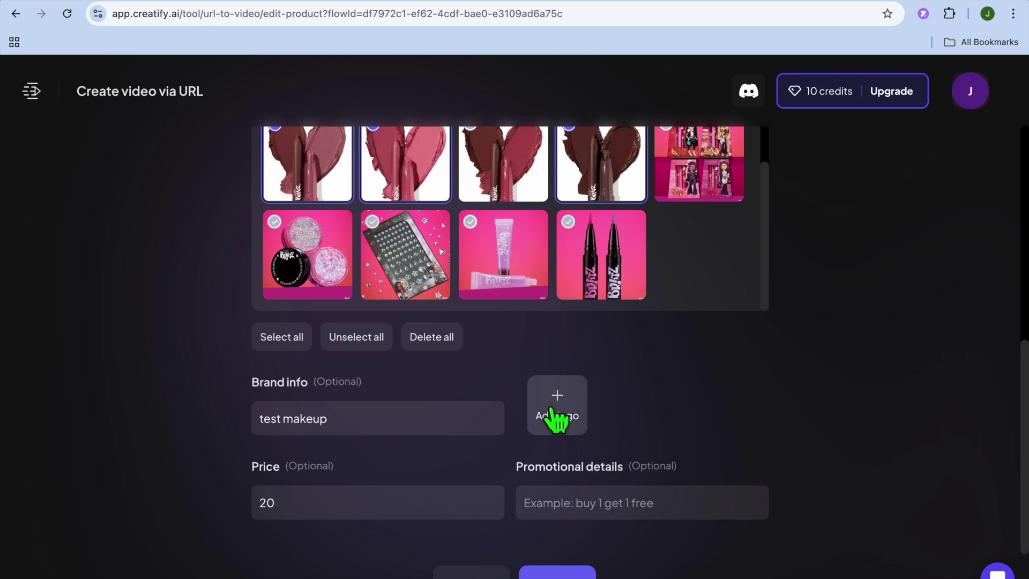
left_click(571, 574)
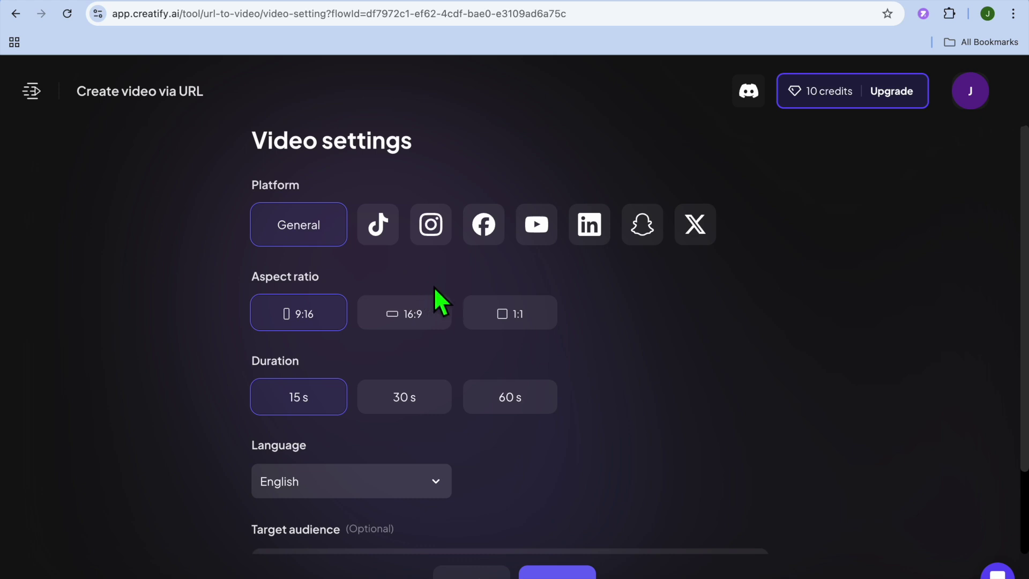
Choose TikTok as the platform, enter "women,women that makeup" as the target audience, and continue to the scripts
left_click(387, 244)
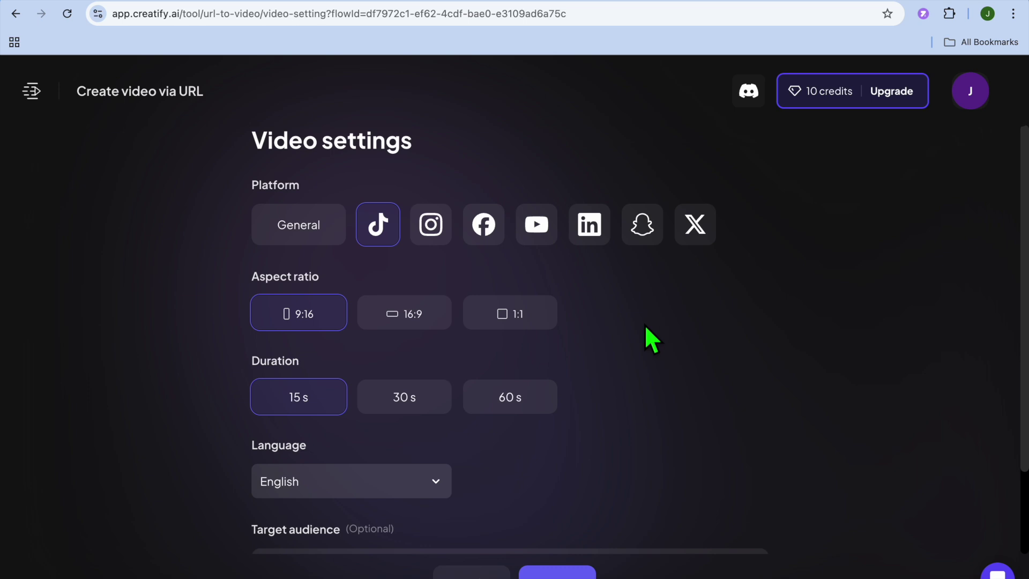
scroll(646, 327, "down", 3)
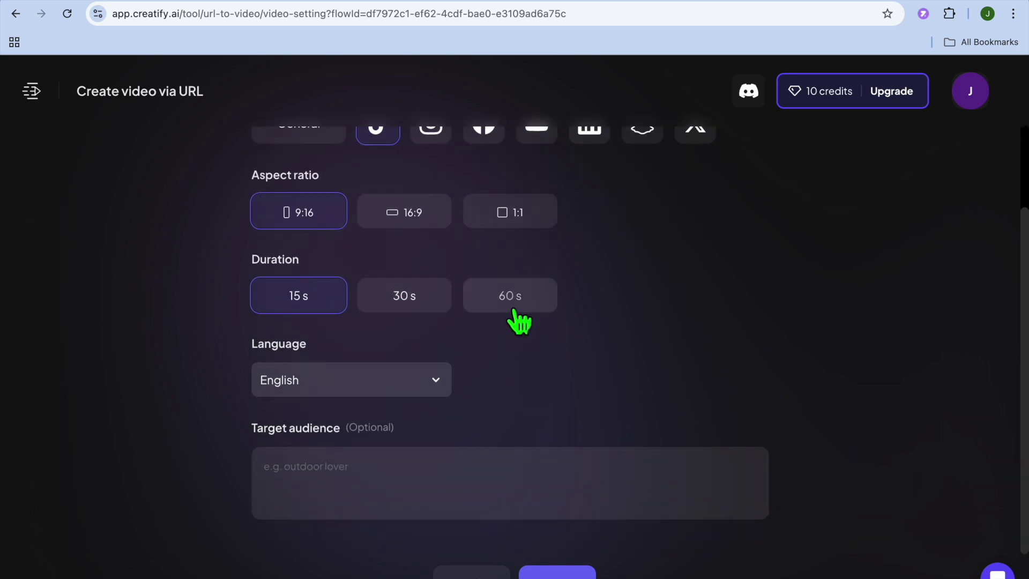
left_click(386, 475)
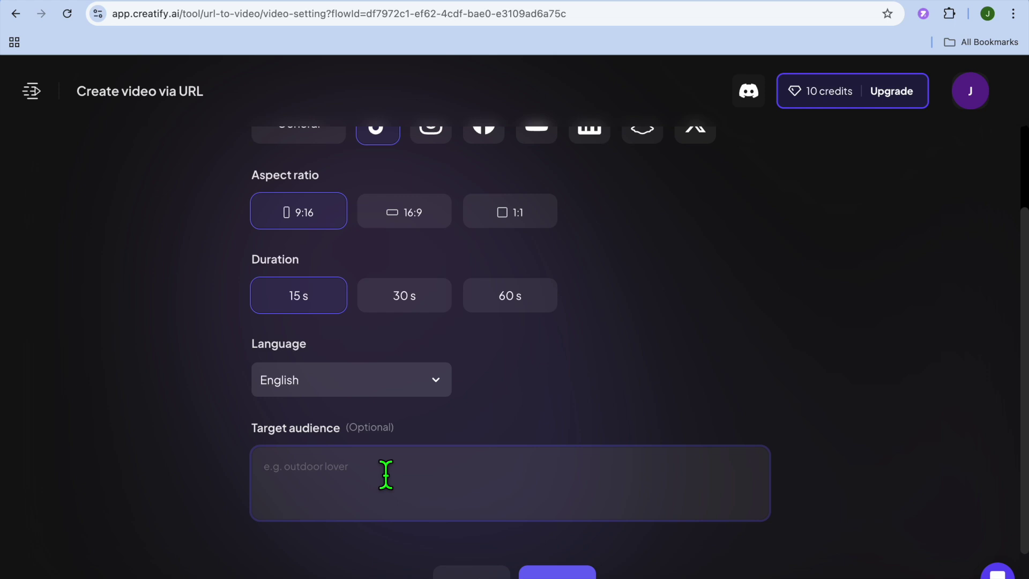
type("women,women that makeup")
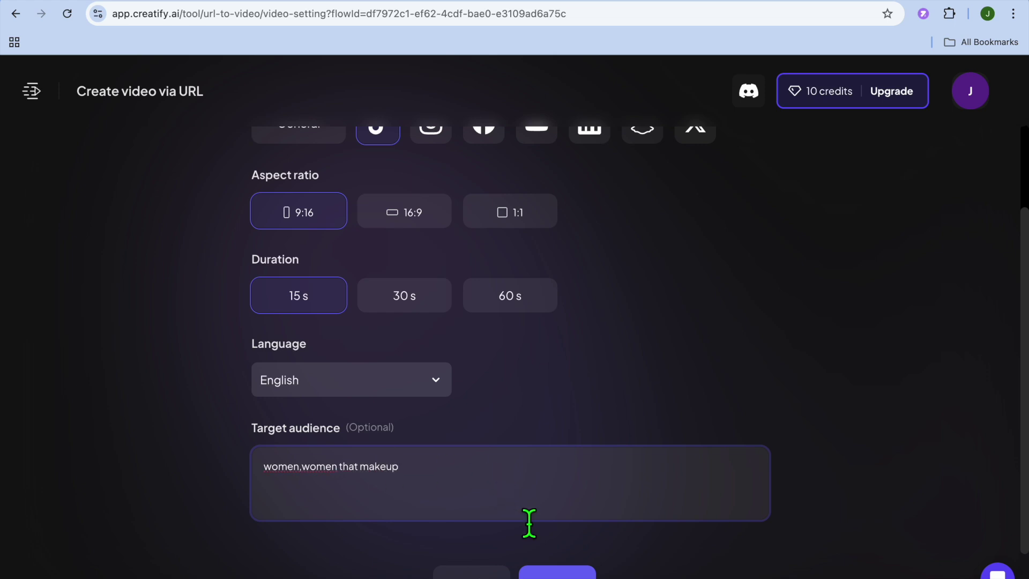
left_click(576, 572)
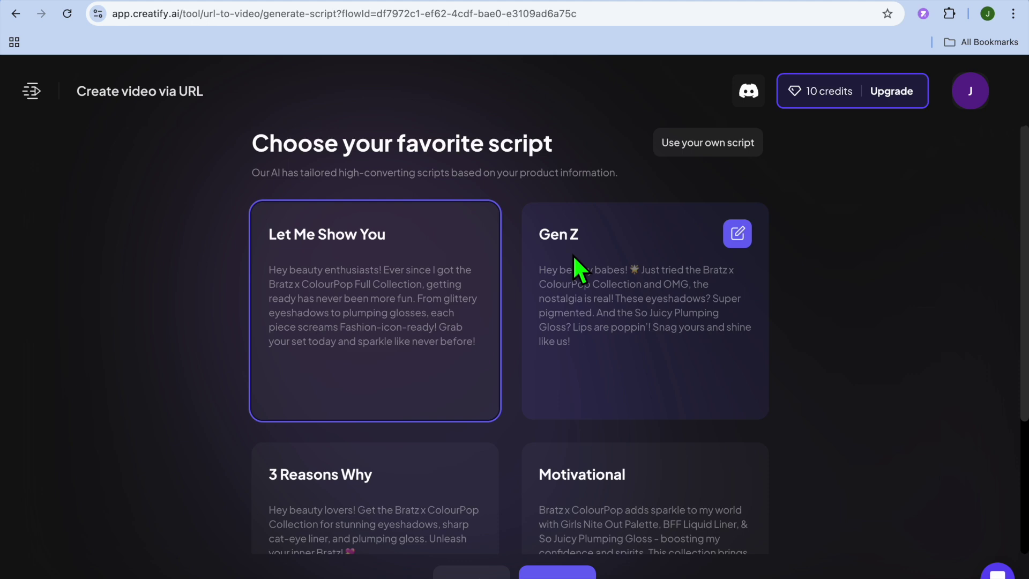
Review the four suggested scripts, keep "Let Me Show You", and continue to the avatar selection
scroll(571, 262, "down", 3)
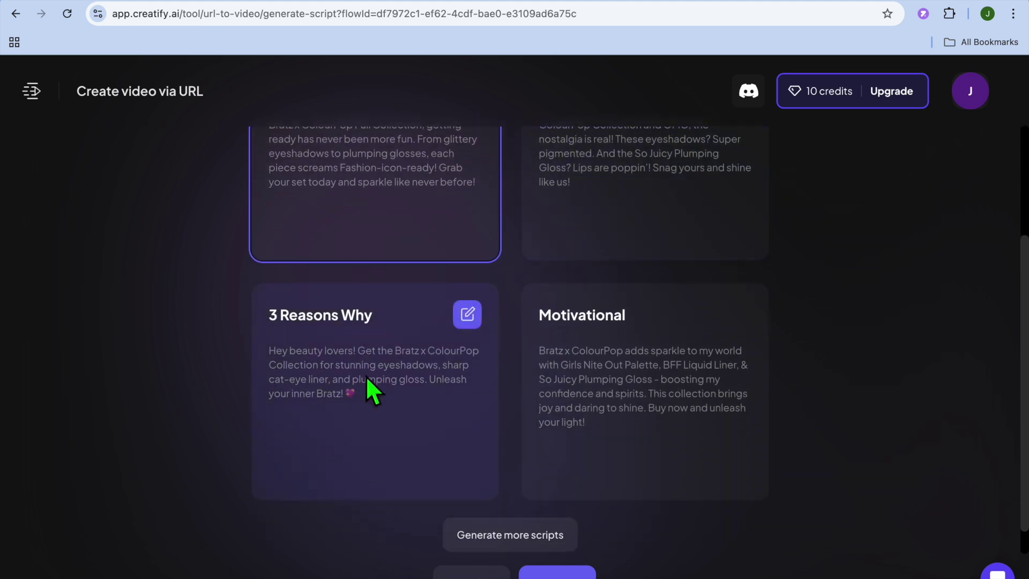
scroll(618, 360, "down", 1)
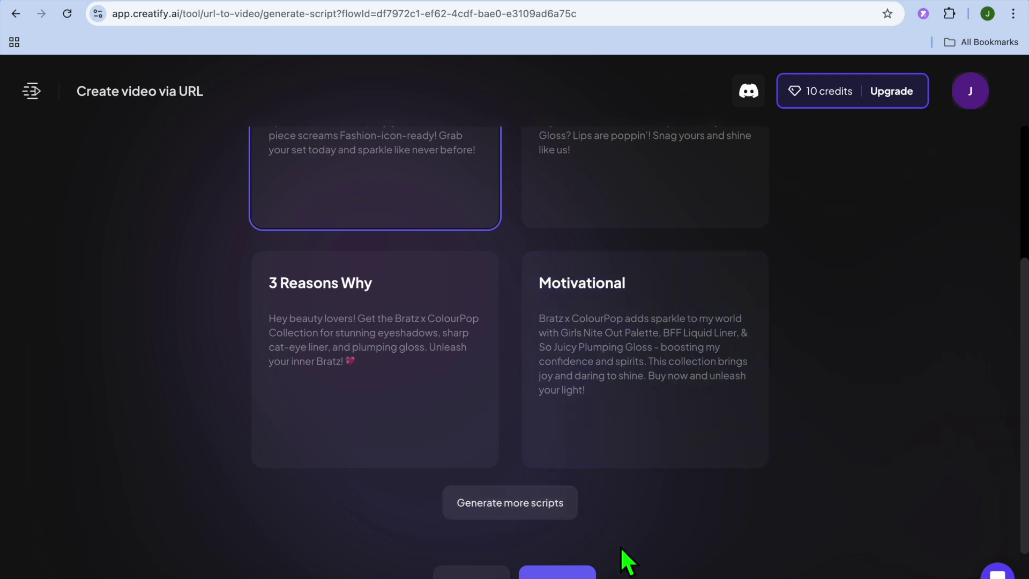
left_click(557, 572)
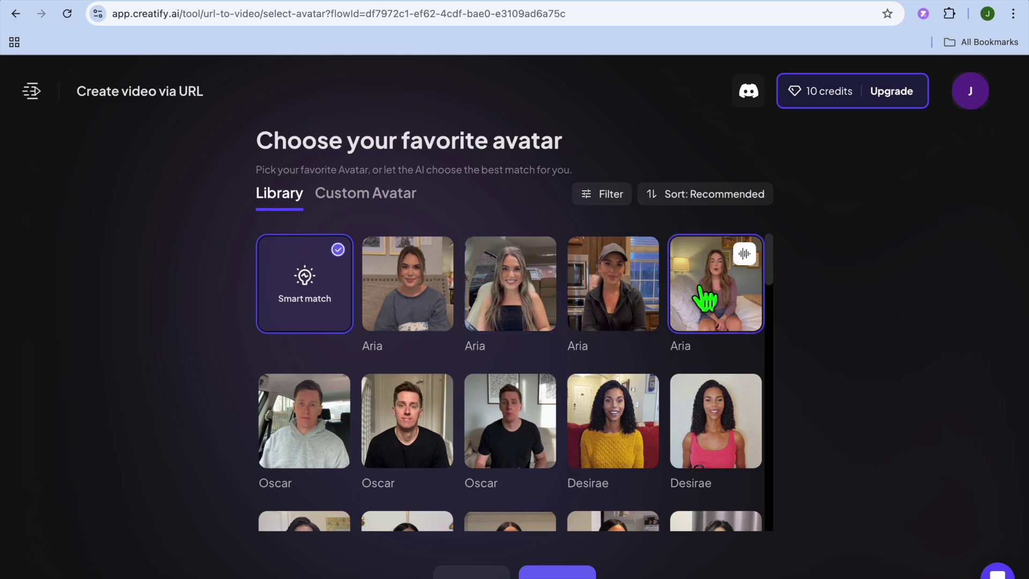
Look through the avatar library and choose the Aria avatar sitting in a car in a black top
scroll(705, 295, "down", 4)
scroll(699, 285, "down", 9)
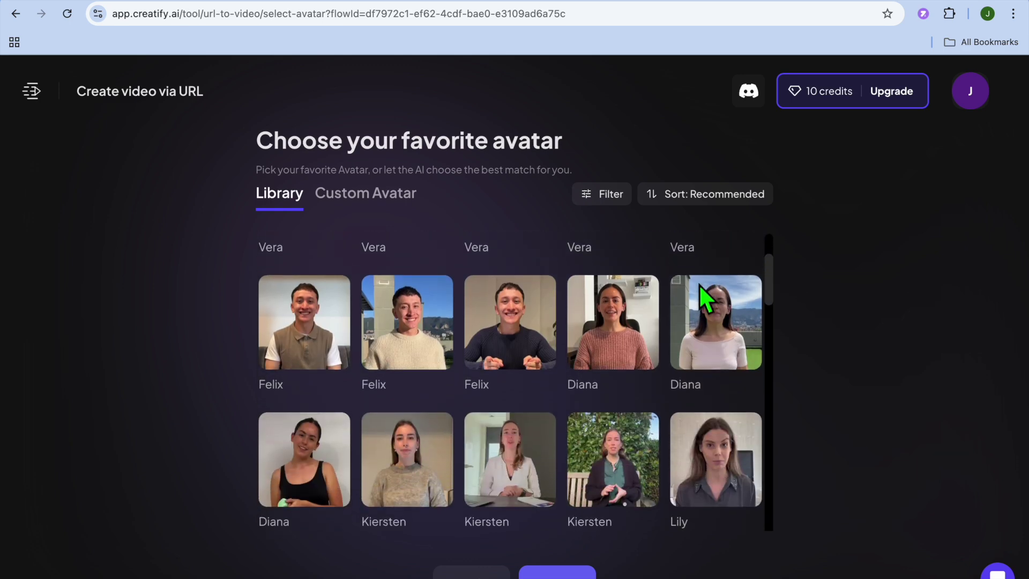
scroll(704, 297, "up", 12)
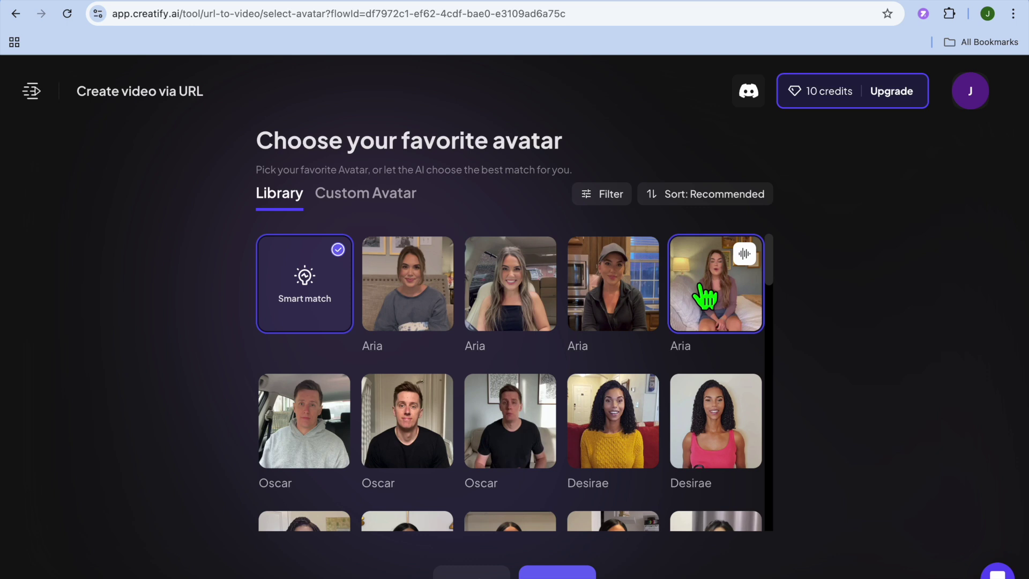
left_click(515, 315)
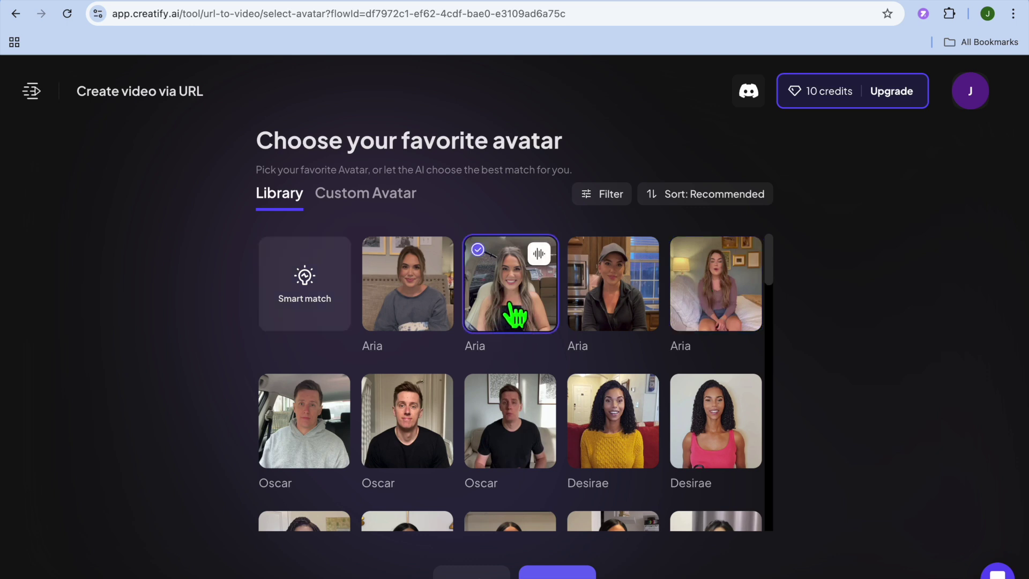
Browse the female voices available for the chosen avatar, listen to the Chloé sample, and close the voice list
left_click(539, 254)
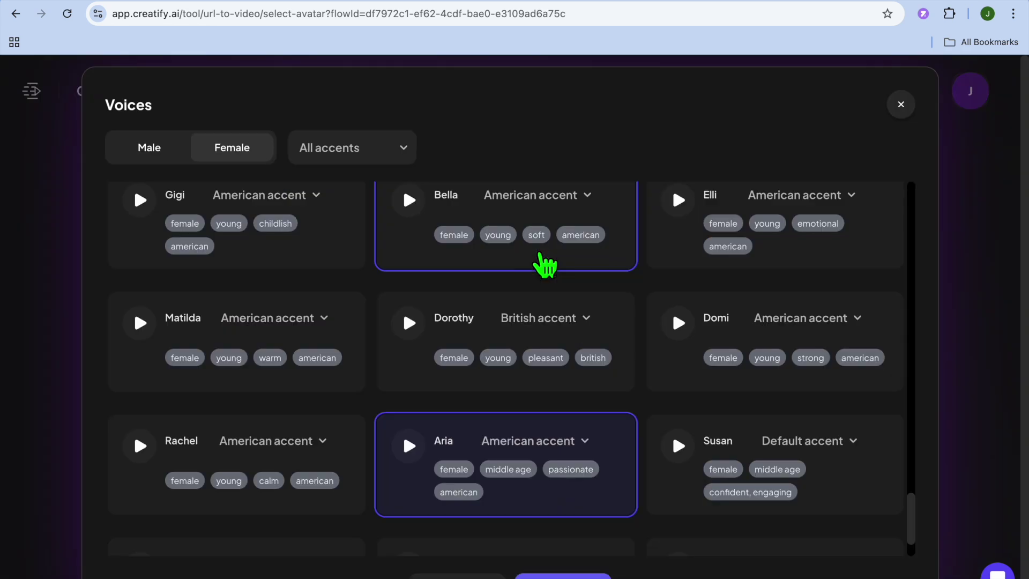
scroll(546, 263, "up", 6)
scroll(545, 263, "up", 3)
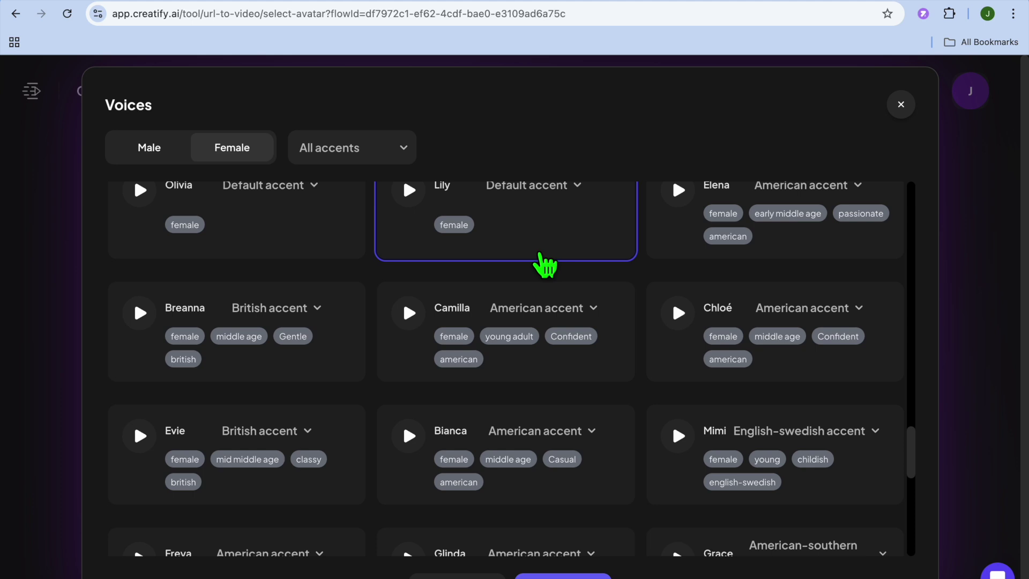
scroll(545, 263, "up", 1)
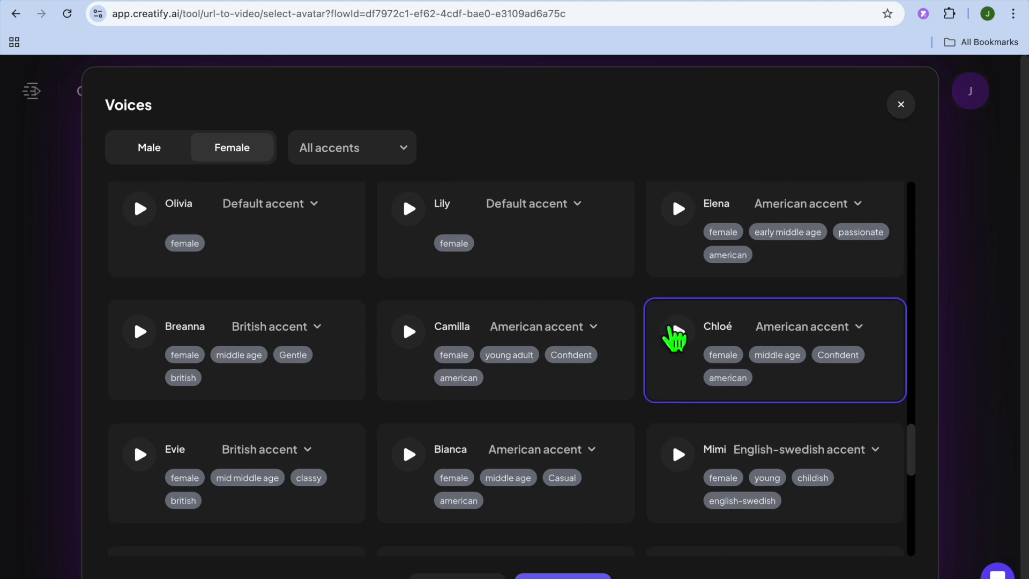
left_click(675, 333)
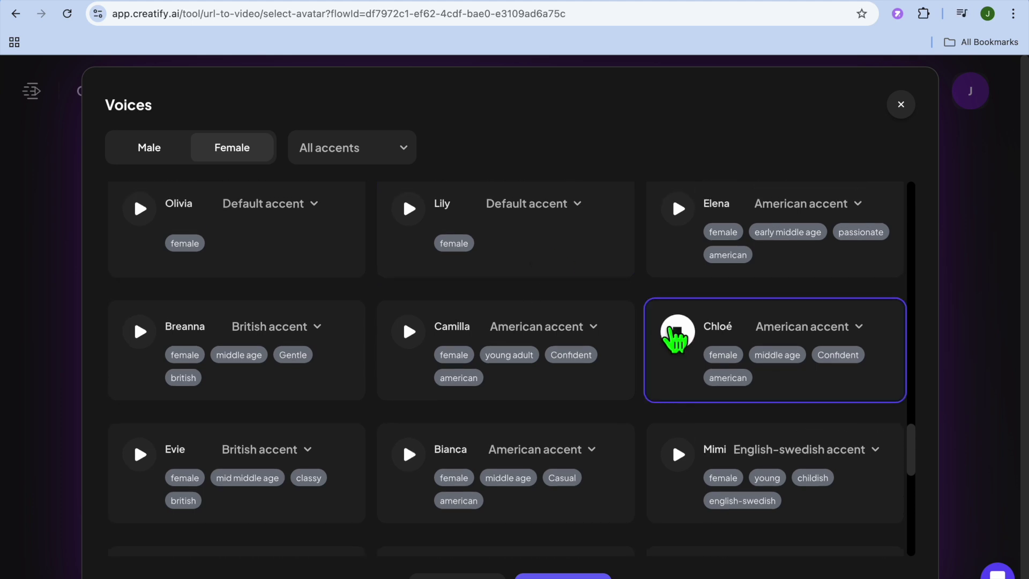
left_click(675, 335)
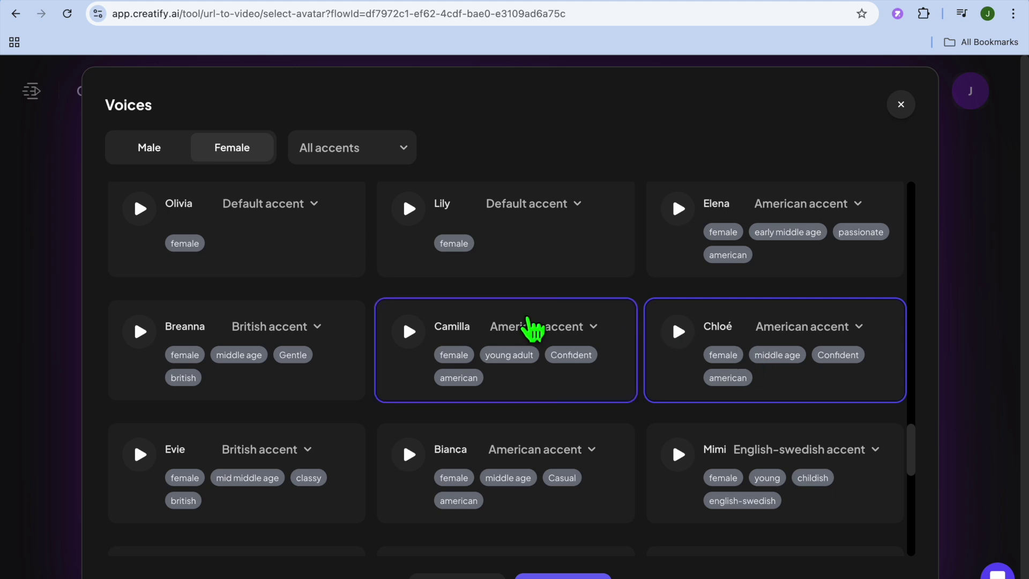
scroll(501, 335, "up", 3)
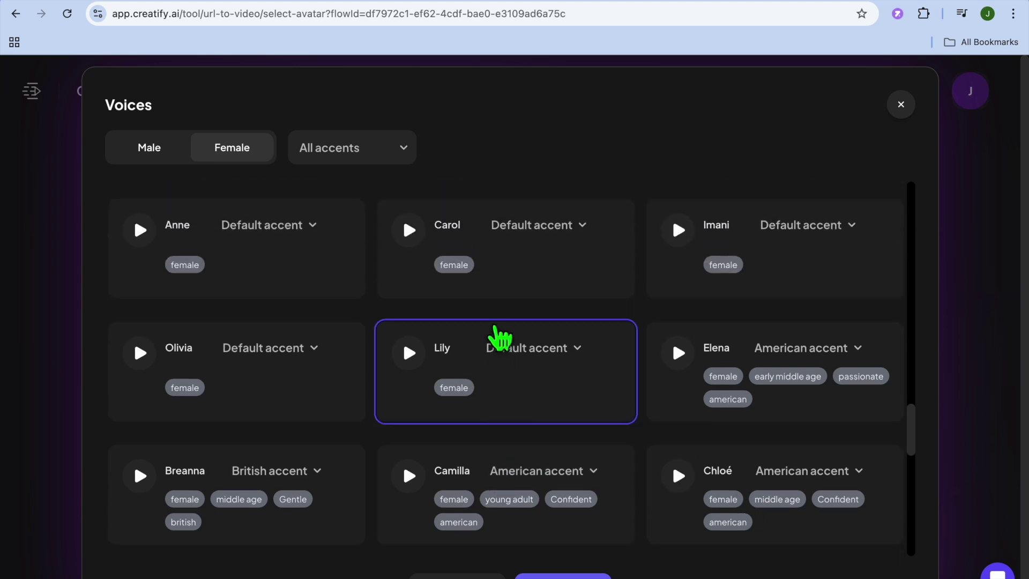
scroll(499, 337, "up", 6)
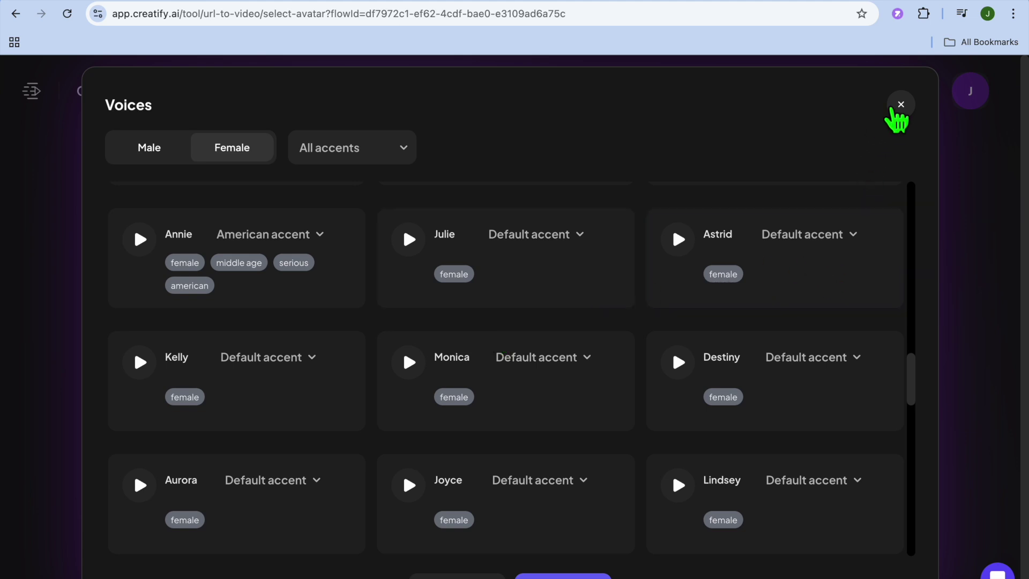
left_click(903, 105)
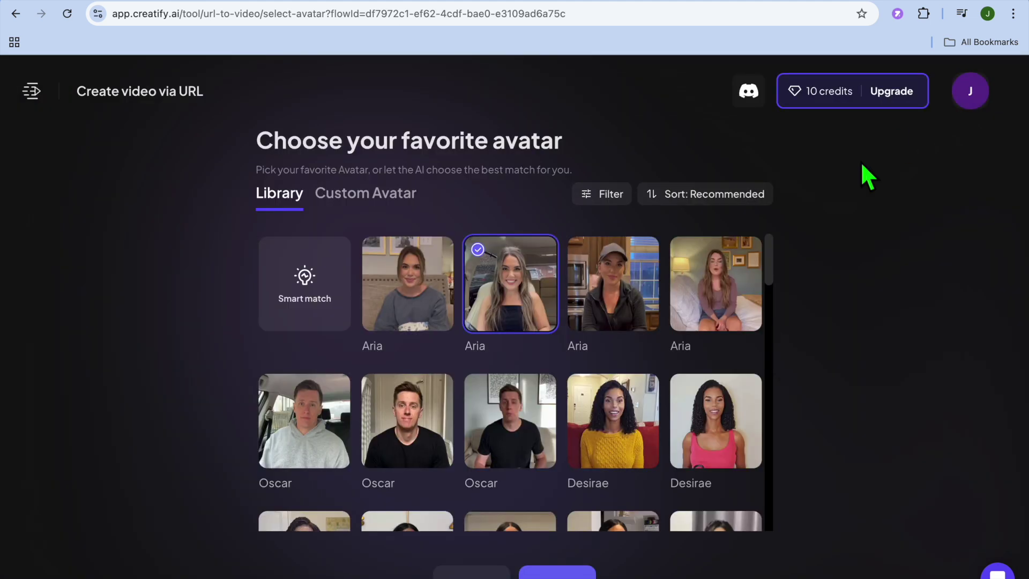
Continue with the chosen Aria avatar to the visual style selection
scroll(725, 305, "down", 2)
scroll(725, 305, "down", 2)
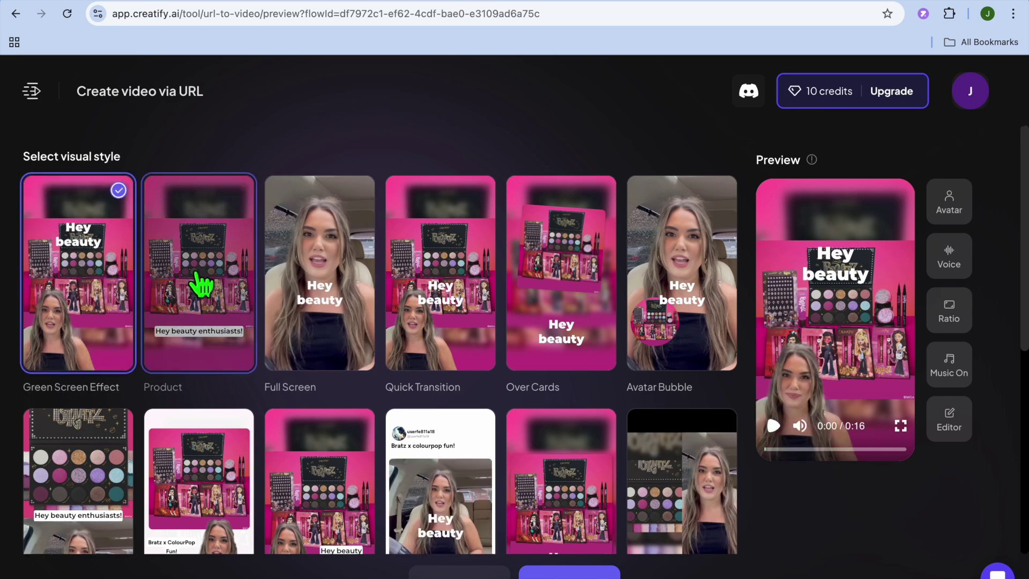
Try the Full Screen, Quick Transition, Top & Bottom, Vlog and Vanilla visual styles in the preview
left_click(321, 303)
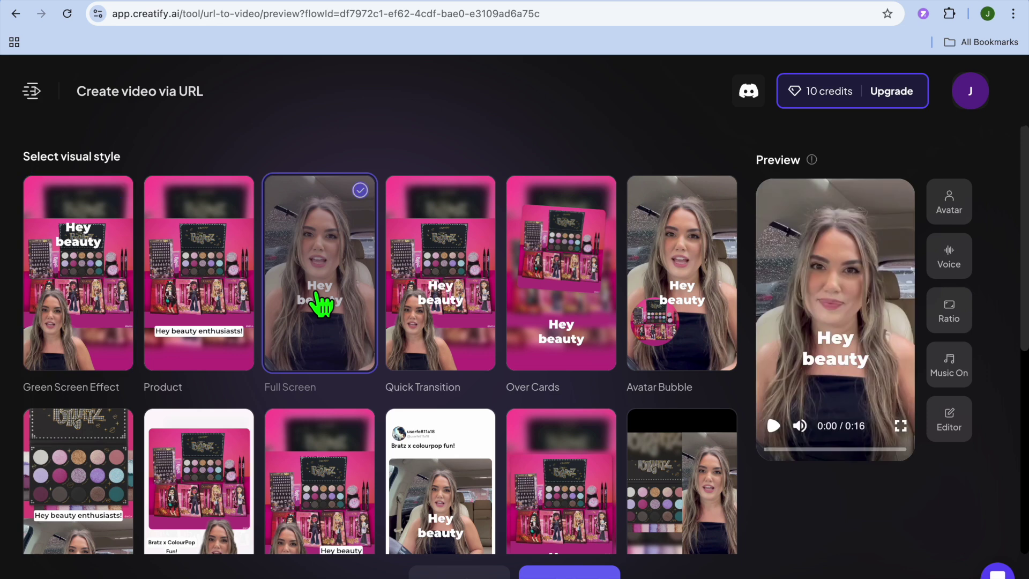
left_click(443, 311)
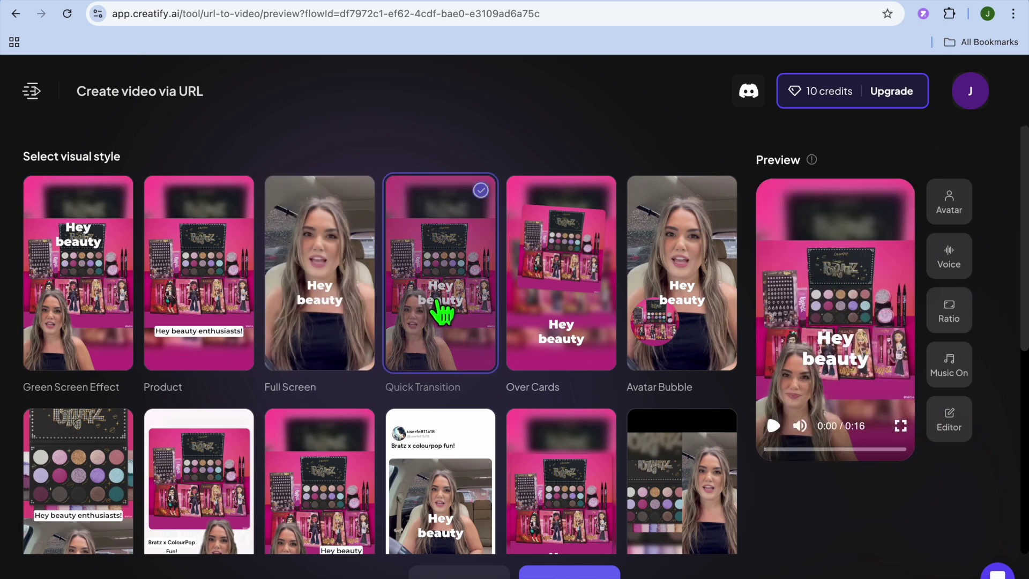
scroll(598, 332, "down", 6)
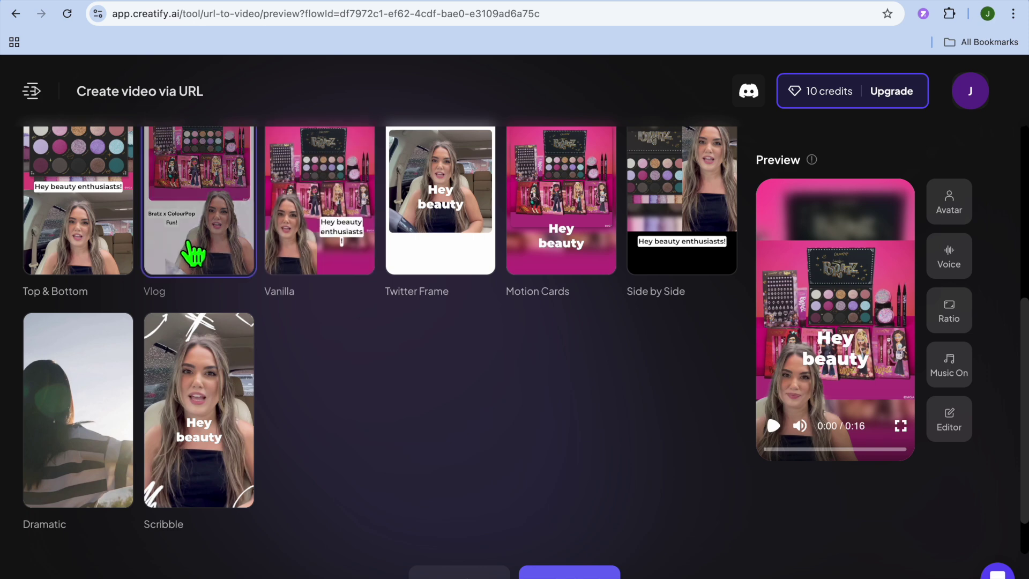
scroll(194, 254, "up", 1)
left_click(56, 282)
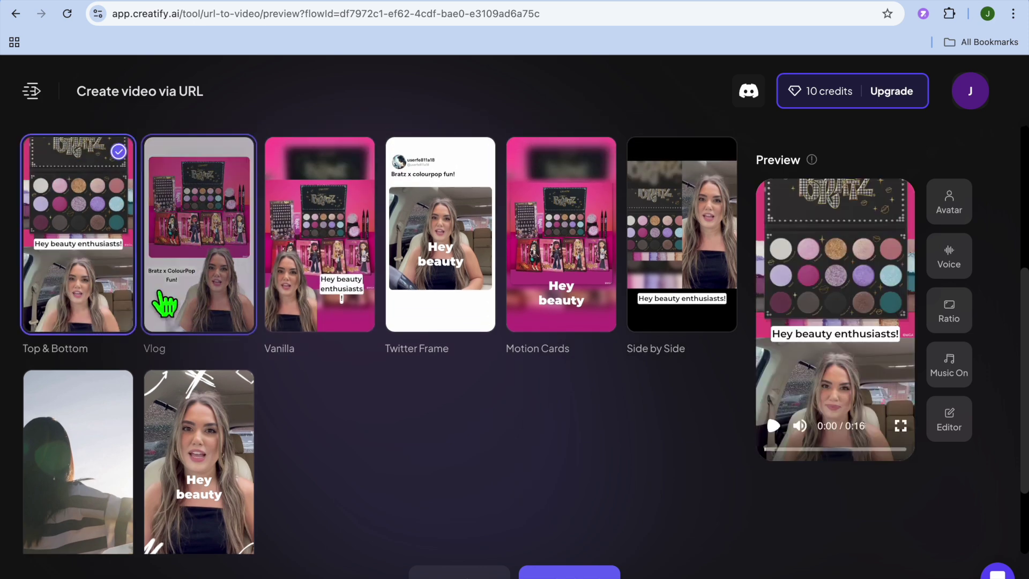
left_click(219, 300)
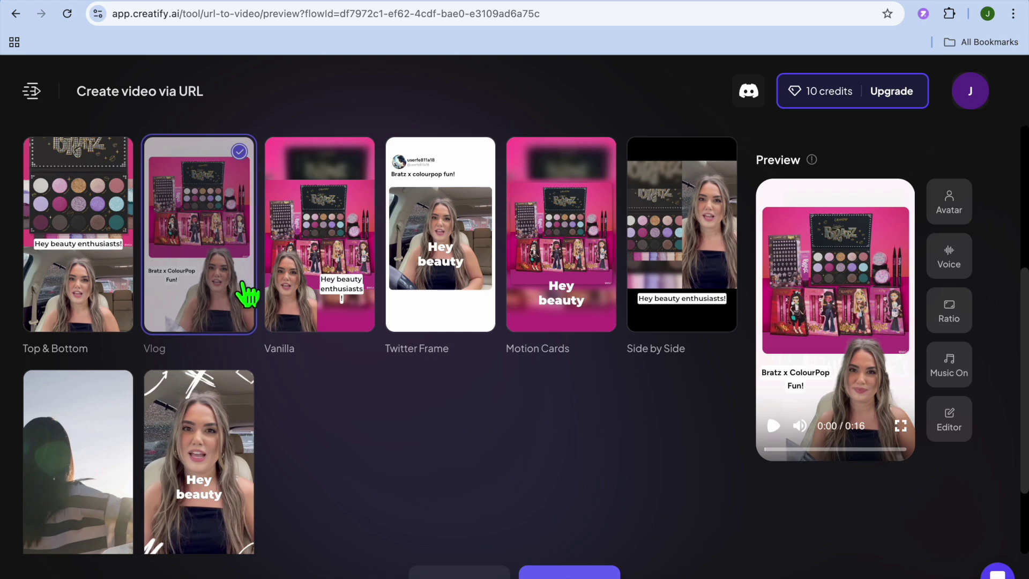
left_click(332, 303)
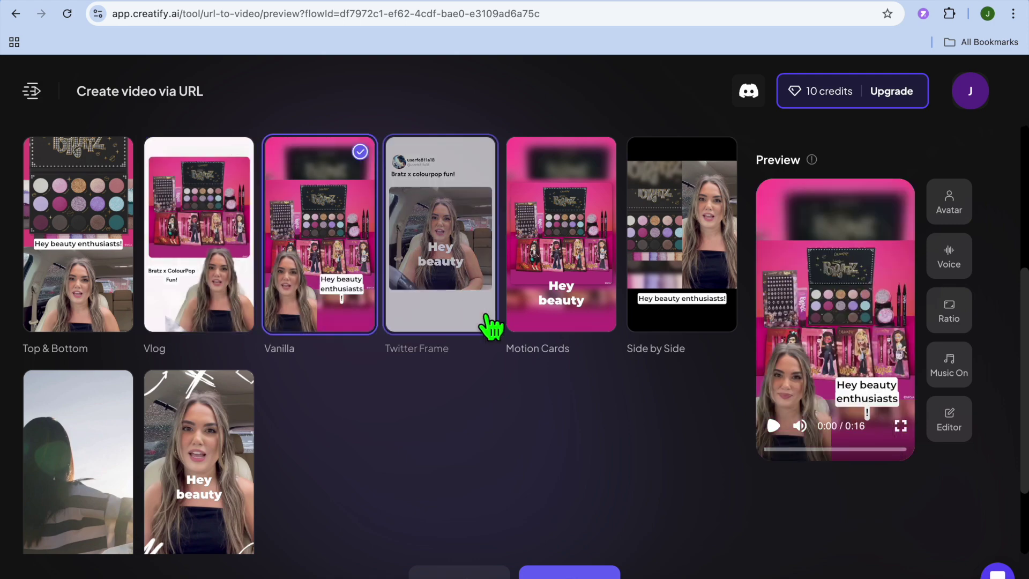
scroll(490, 325, "up", 5)
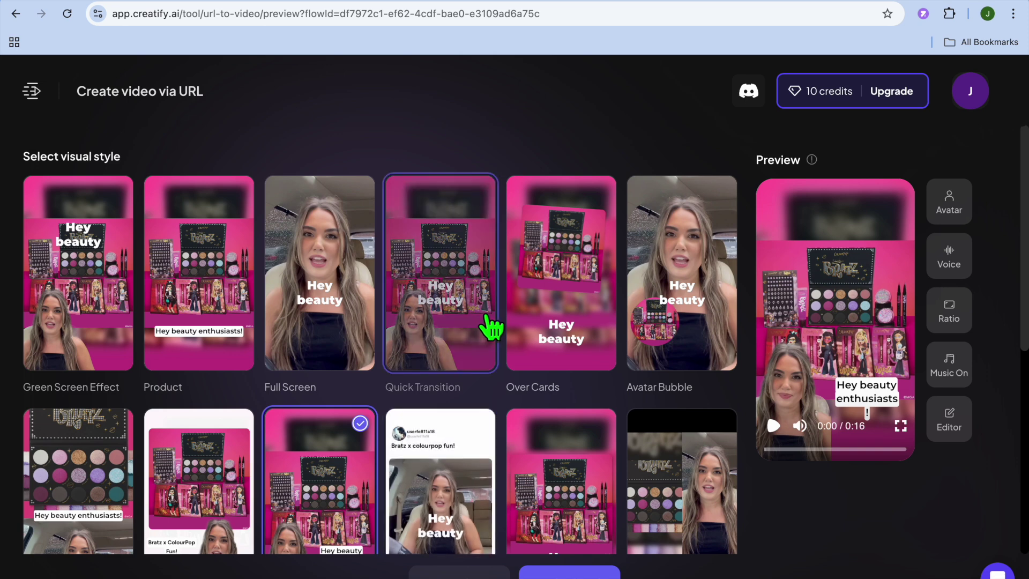
Apply the Green Screen Effect visual style and turn the background music off
left_click(107, 288)
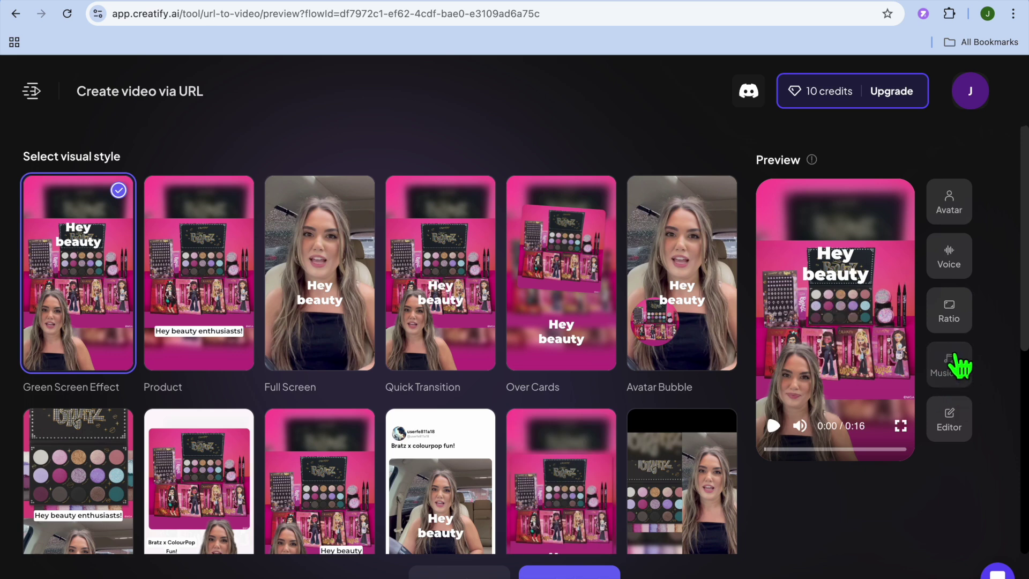
left_click(960, 378)
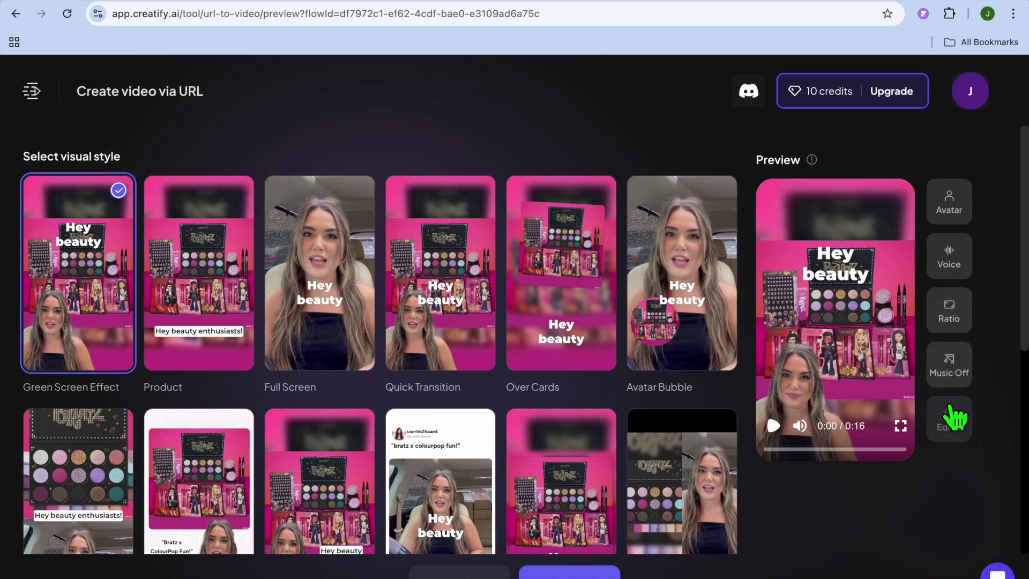
Render the final video on the free plan with the watermark
scroll(925, 481, "down", 2)
scroll(734, 488, "down", 1)
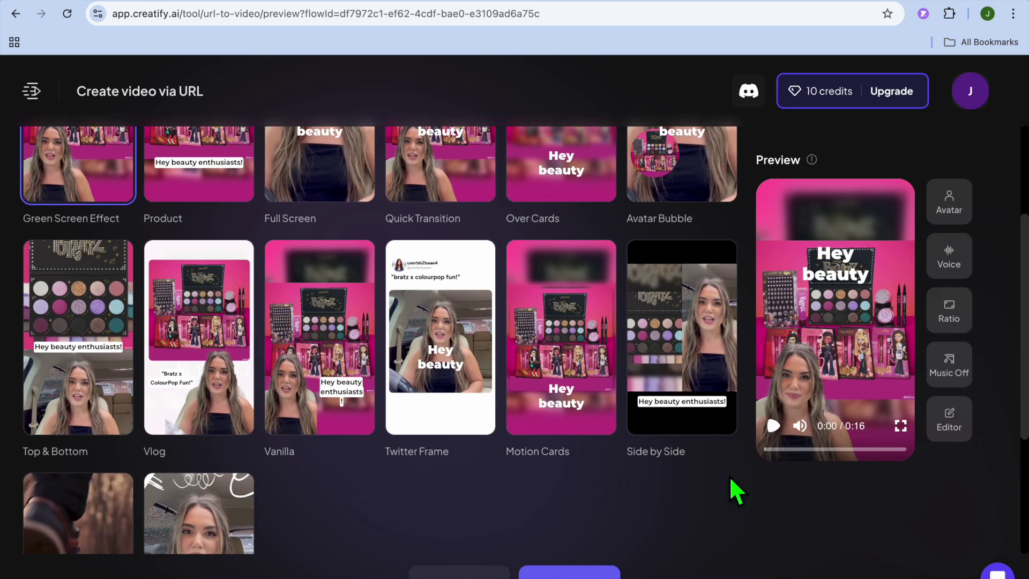
left_click(582, 573)
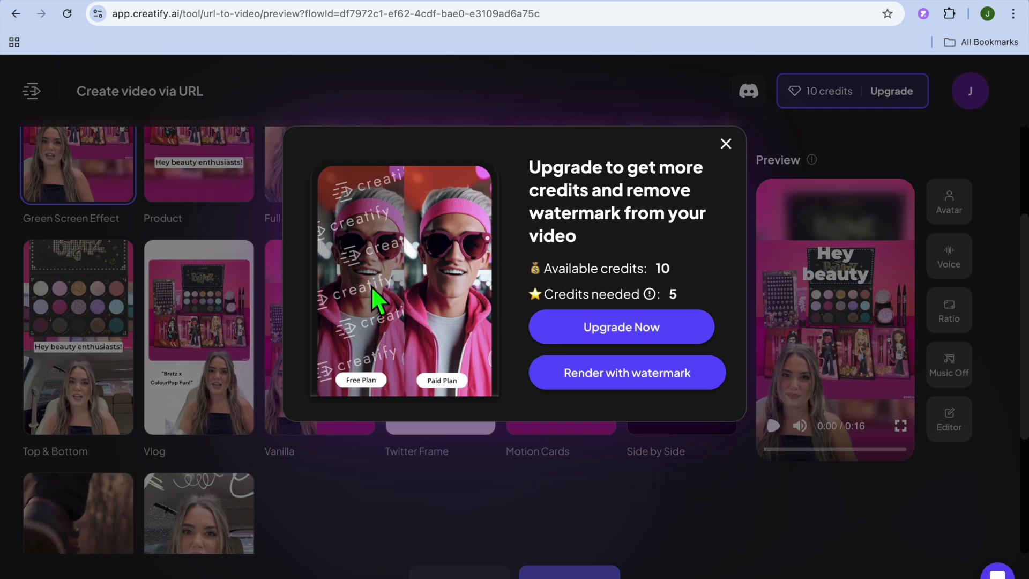
left_click(602, 374)
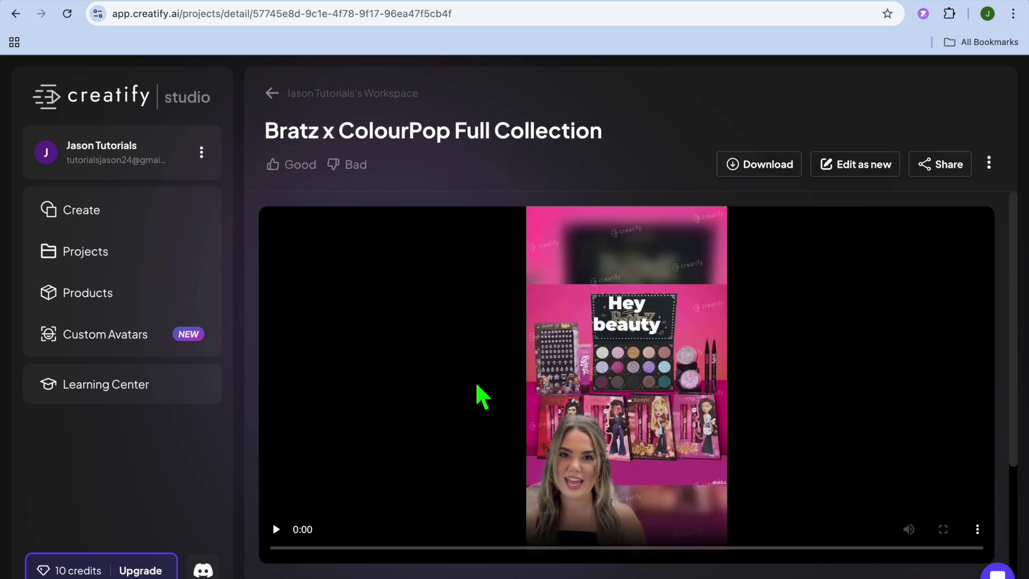
Play part of the rendered Bratz x ColourPop video, pause it, and check the More Videos section below
left_click(276, 529)
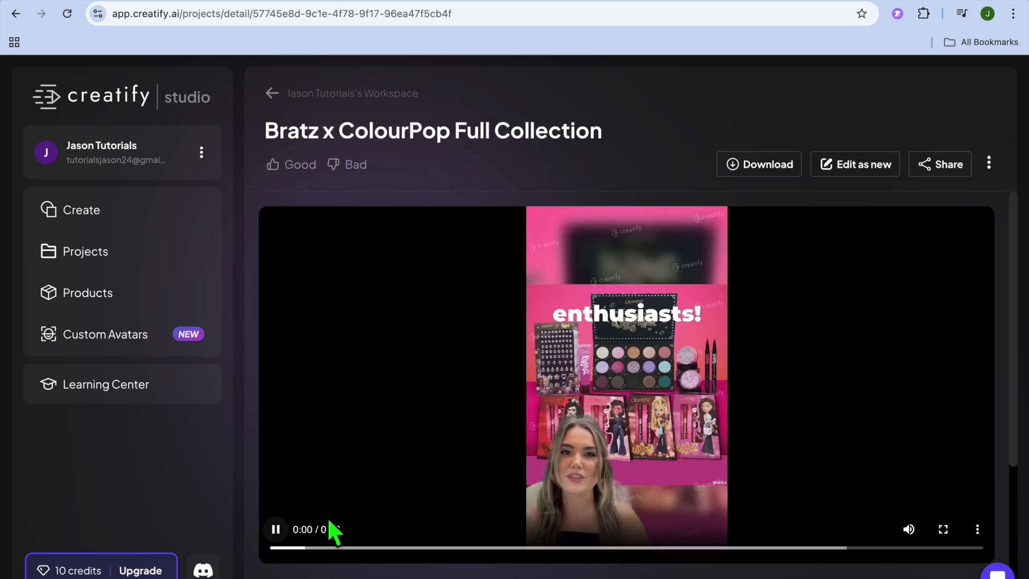
left_click(276, 531)
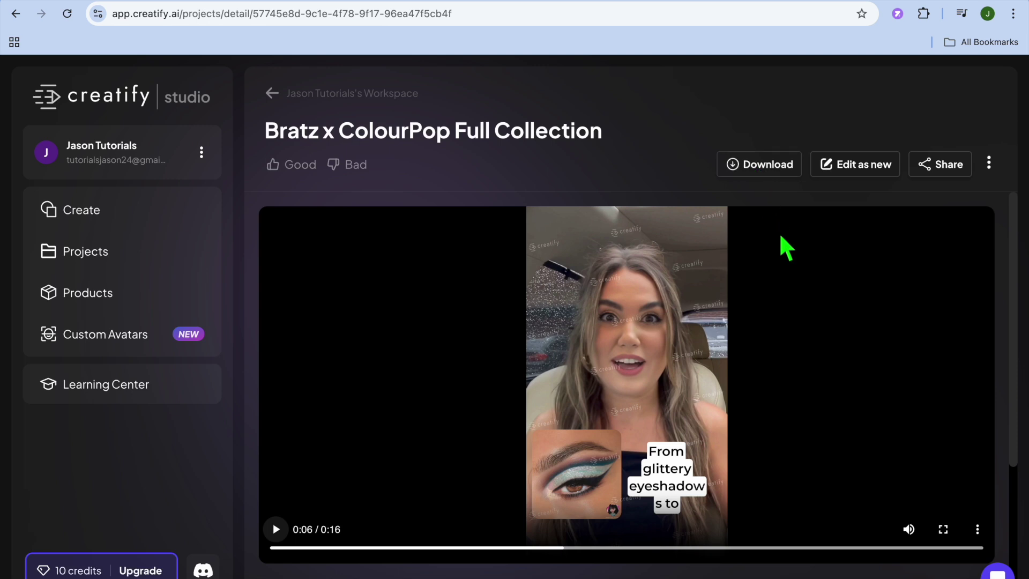
scroll(787, 248, "down", 4)
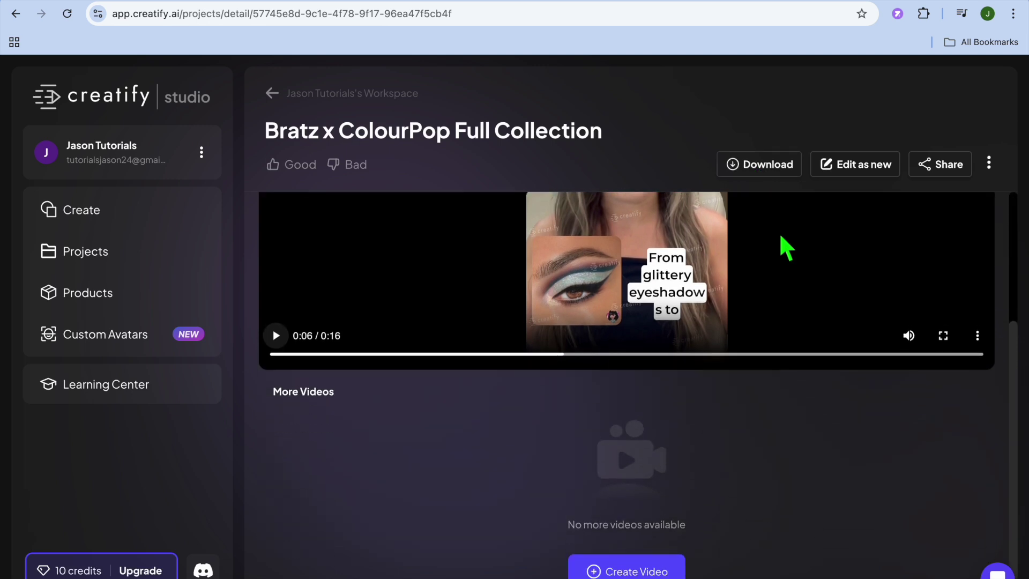